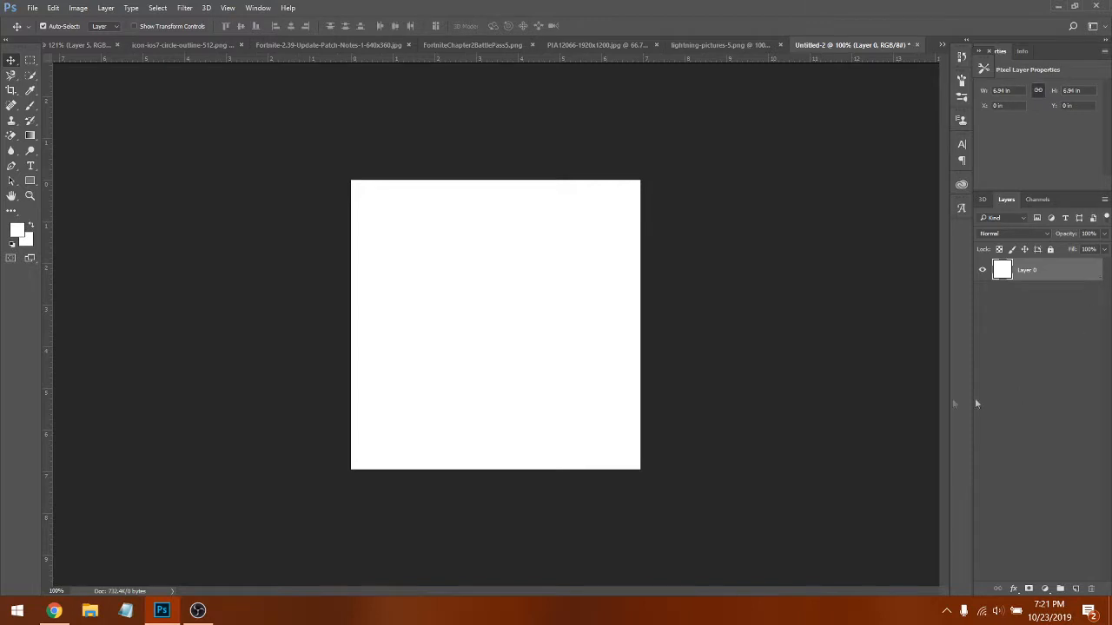
- Copy the Fortnite landscape picture from Fortnite-2.39-Update-Patch-Notes-1-640x360.jpg into the Untitled-2 document as a new layer
{"action": "left_click", "coordinate": [492, 53]}
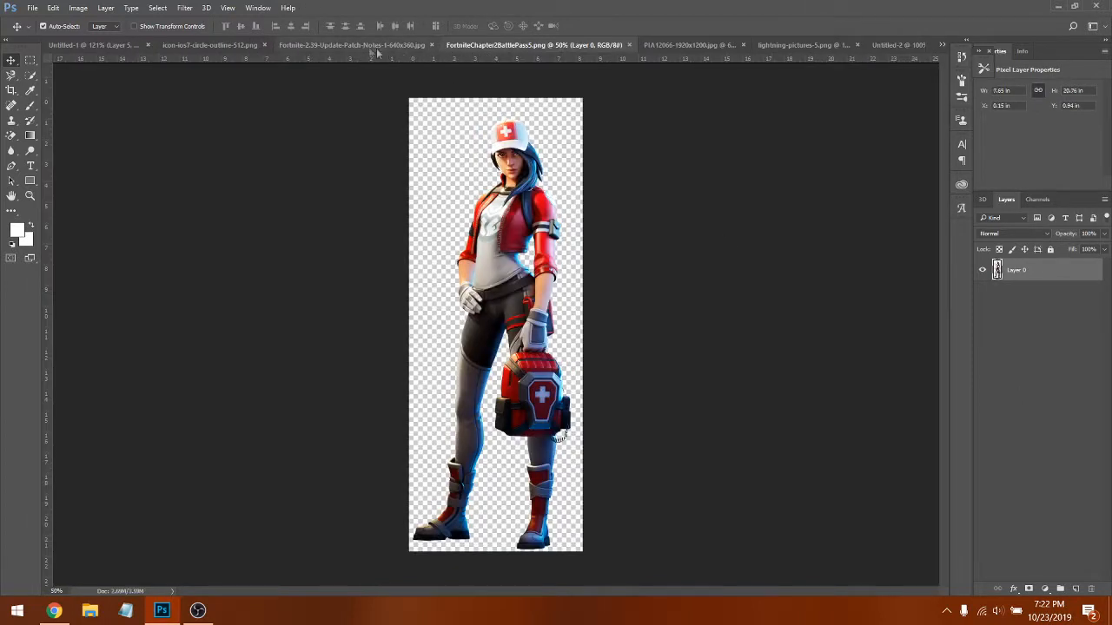
{"action": "left_click", "coordinate": [356, 47]}
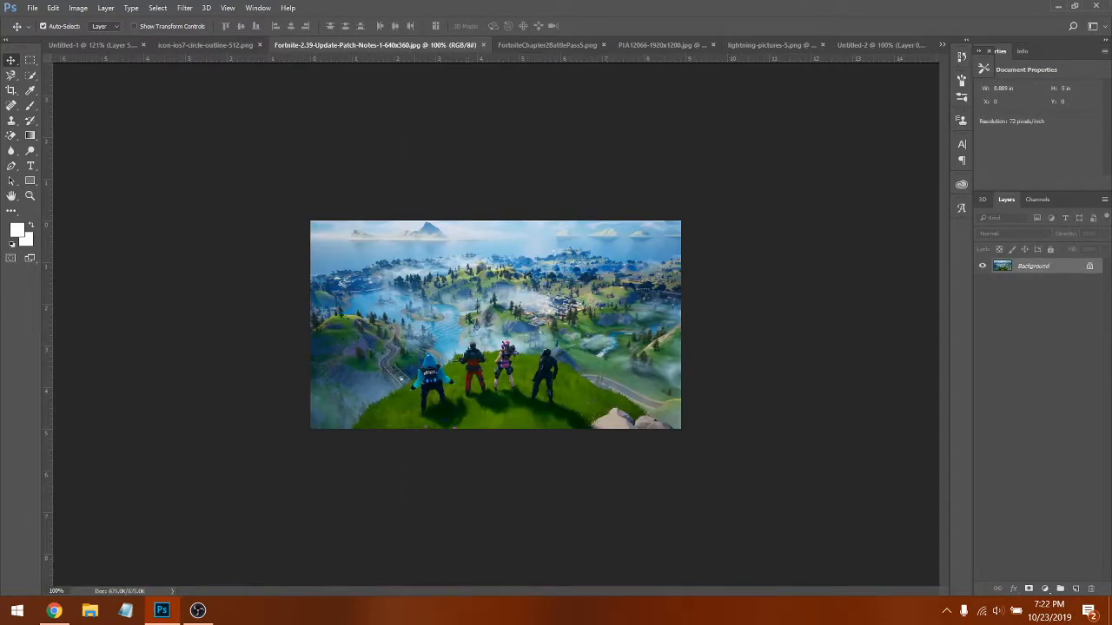
{"action": "left_click_drag", "start_coordinate": [856, 49], "coordinate": [490, 289]}
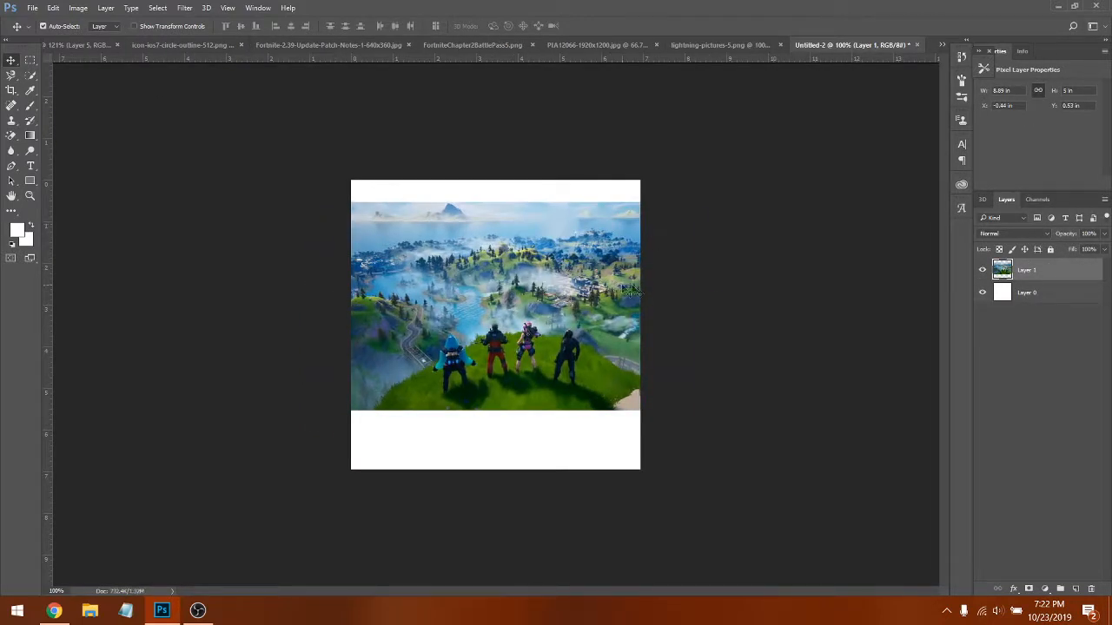
- Free-transform the landscape layer to about 287% and reposition it so the sky and hills cover the whole canvas
{"action": "left_click", "coordinate": [53, 7]}
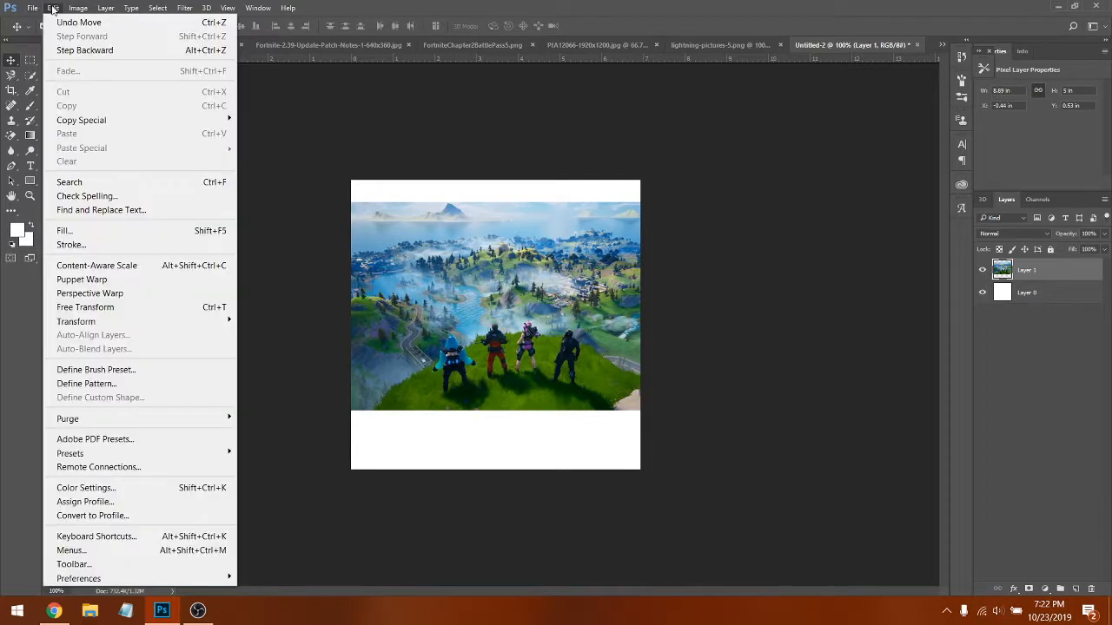
{"action": "left_click", "coordinate": [152, 309]}
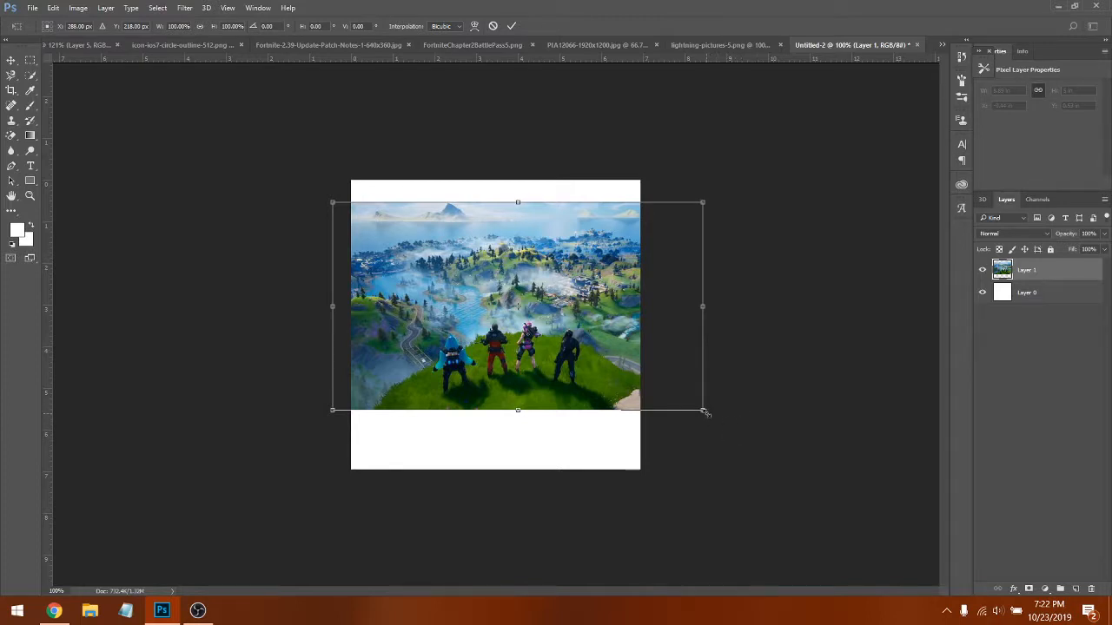
{"action": "left_click_drag", "start_coordinate": [708, 413], "coordinate": [1099, 622]}
{"action": "left_click_drag", "start_coordinate": [769, 466], "coordinate": [357, 274]}
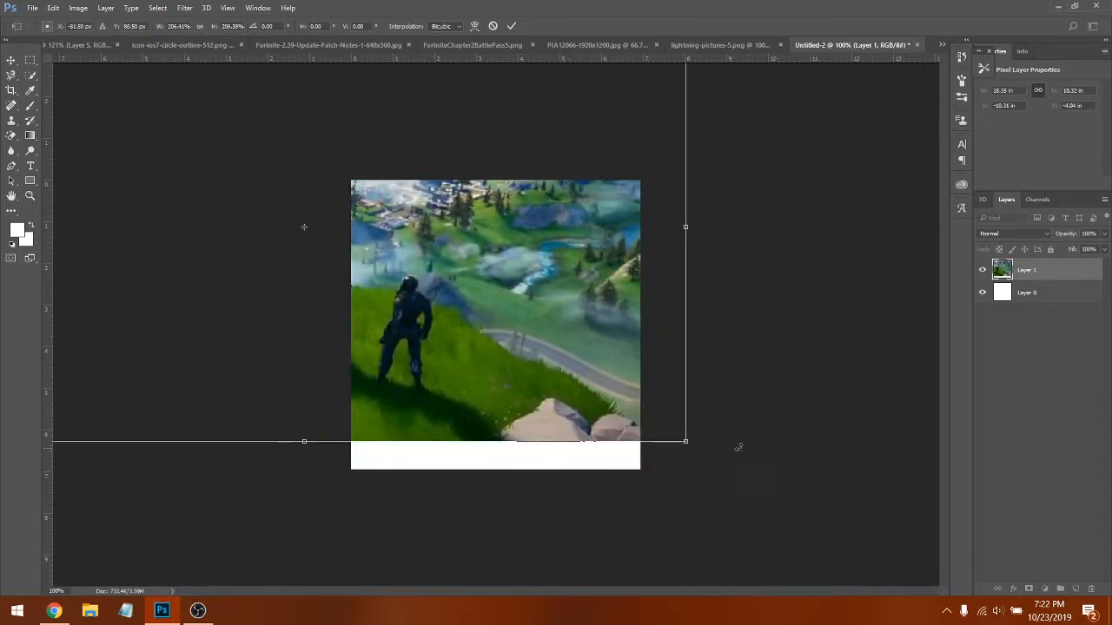
{"action": "left_click_drag", "start_coordinate": [686, 443], "coordinate": [623, 465]}
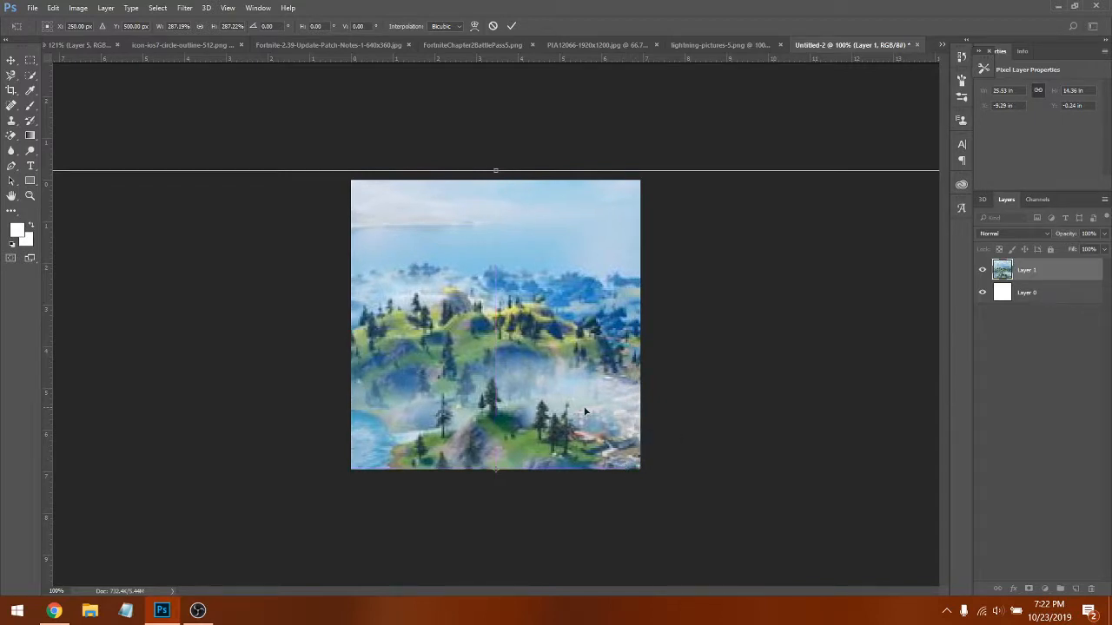
{"action": "key", "text": "Return"}
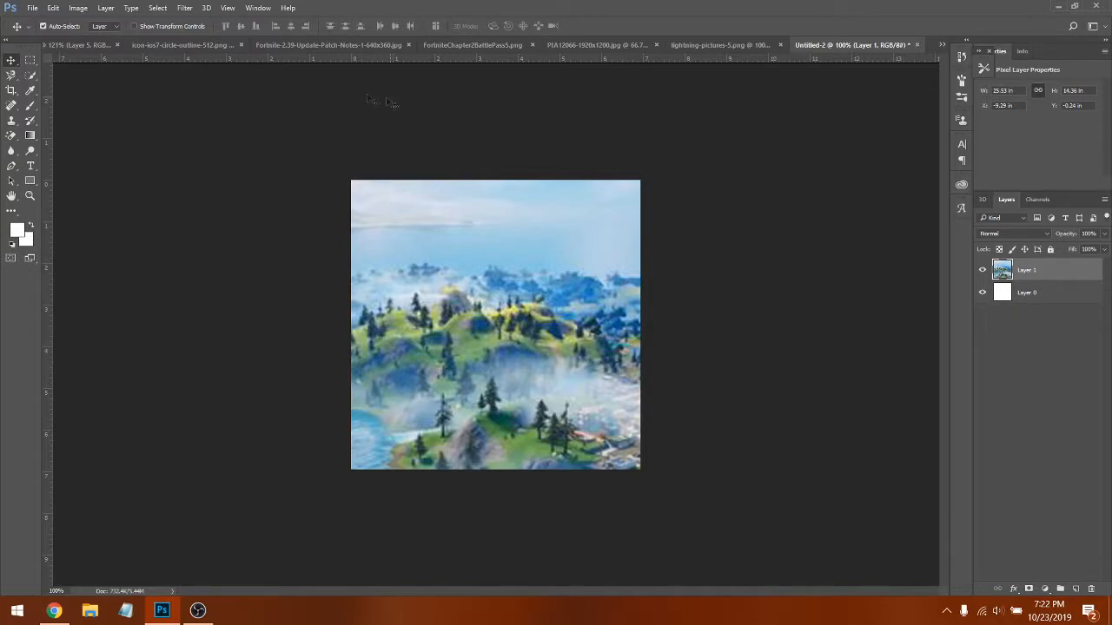
- Apply the Sharpen filter to the landscape layer
{"action": "left_click", "coordinate": [188, 8]}
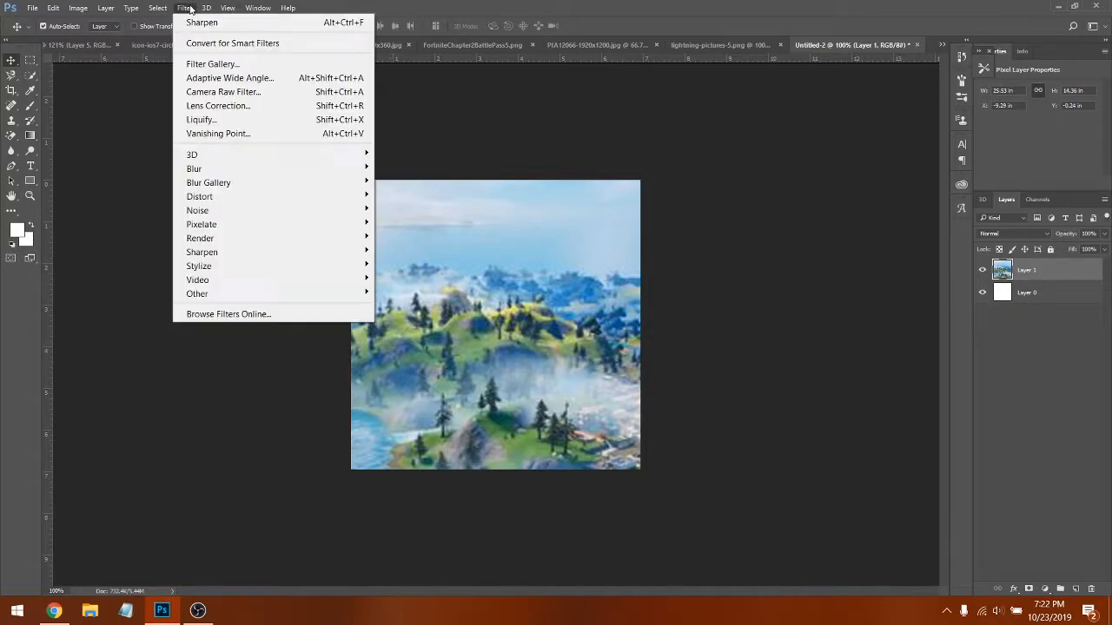
{"action": "mouse_move", "coordinate": [230, 254]}
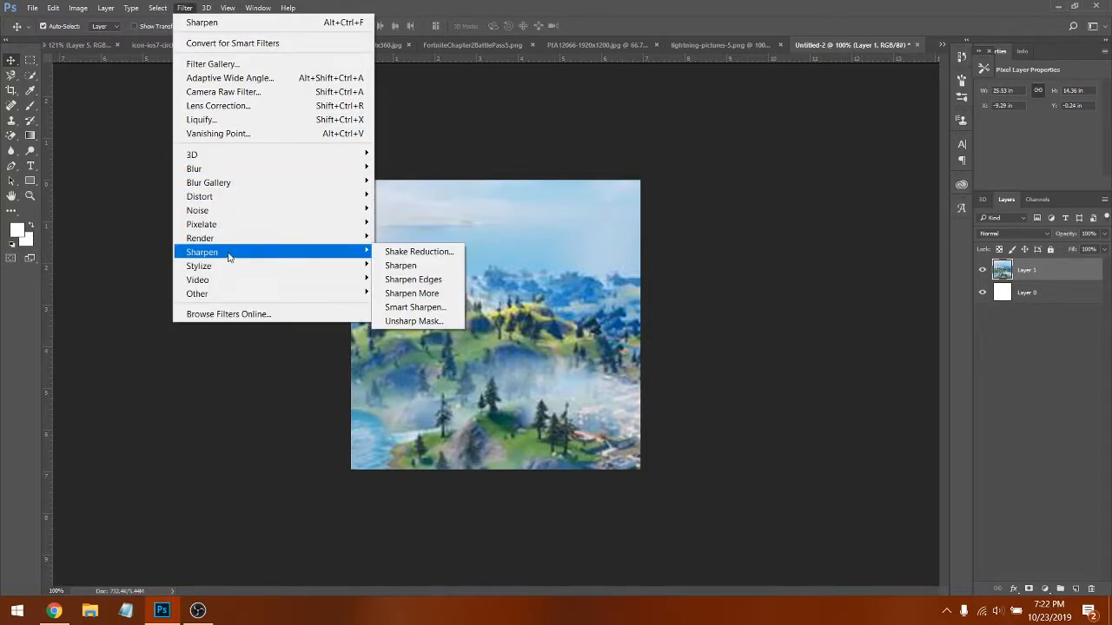
{"action": "left_click", "coordinate": [402, 266]}
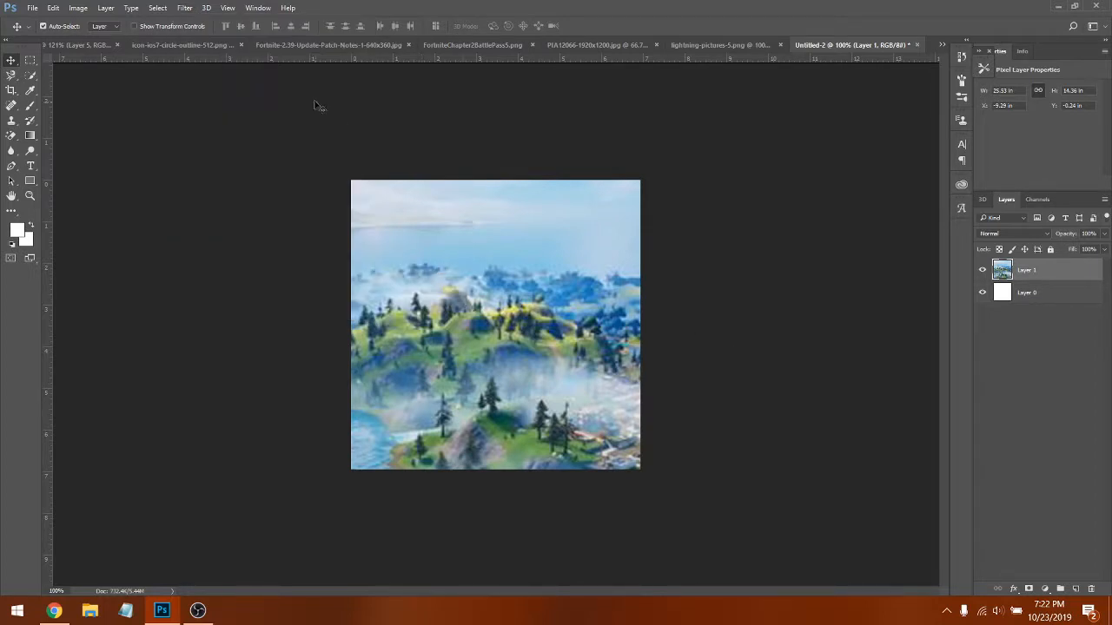
- Apply a Gaussian Blur with a 4.0 pixel radius to the landscape layer
{"action": "left_click", "coordinate": [186, 8]}
{"action": "mouse_move", "coordinate": [263, 169]}
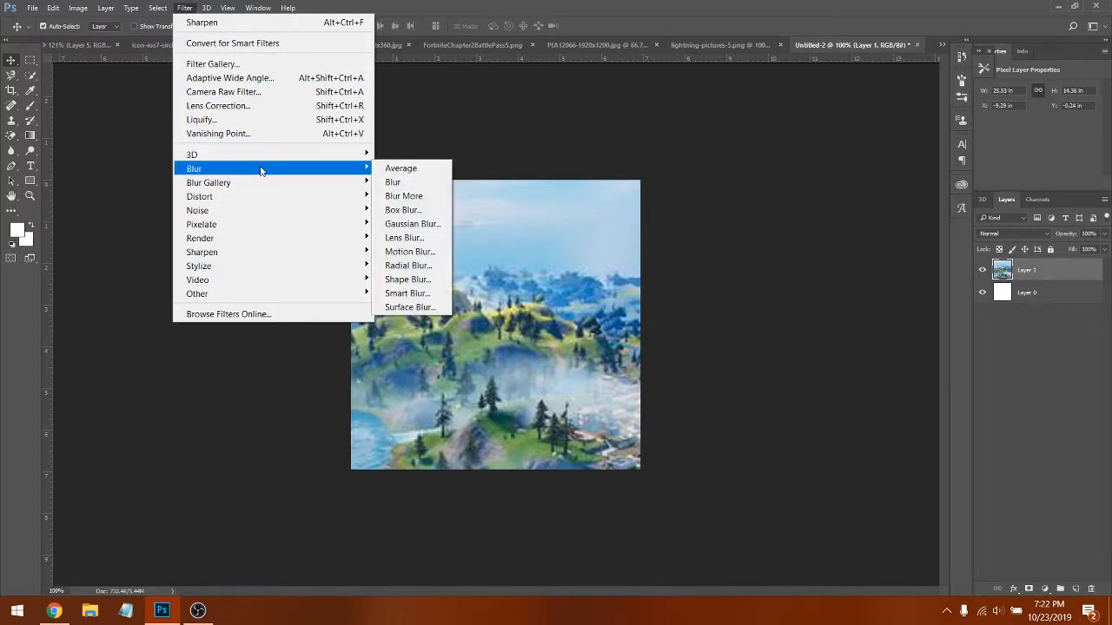
{"action": "left_click", "coordinate": [410, 224]}
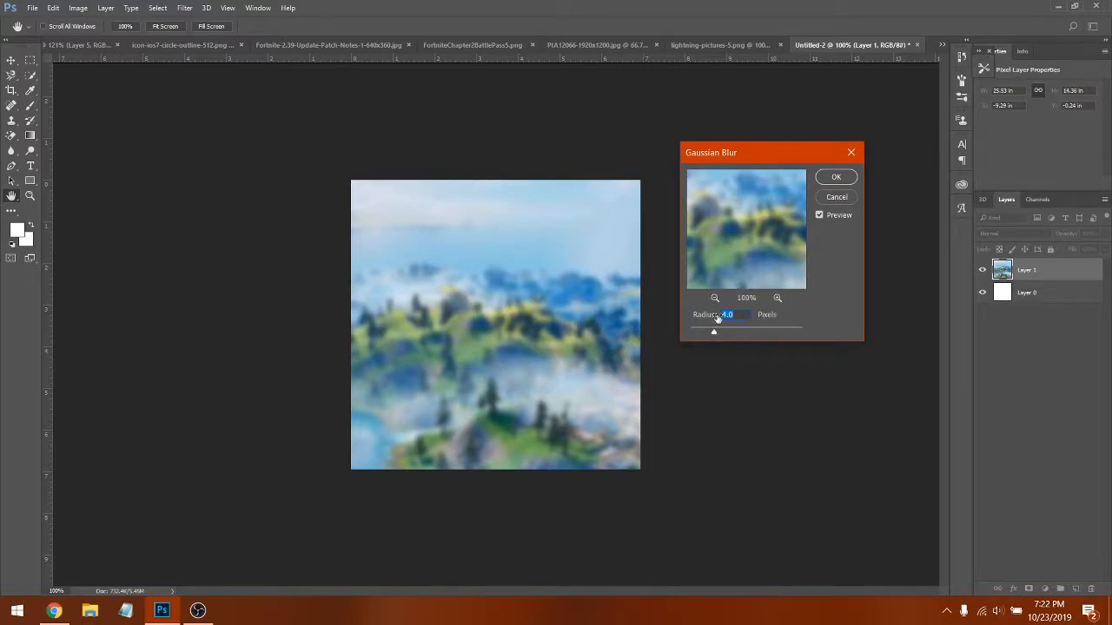
{"action": "left_click", "coordinate": [836, 178]}
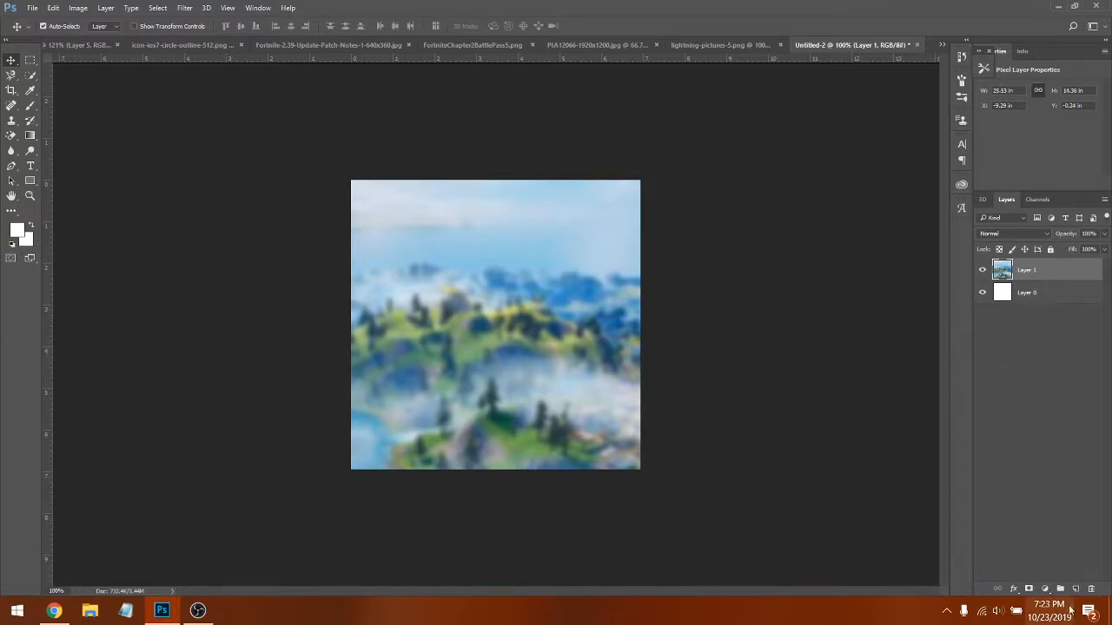
- Add an empty layer above the landscape and delete the white Layer 0
{"action": "left_click", "coordinate": [1074, 589]}
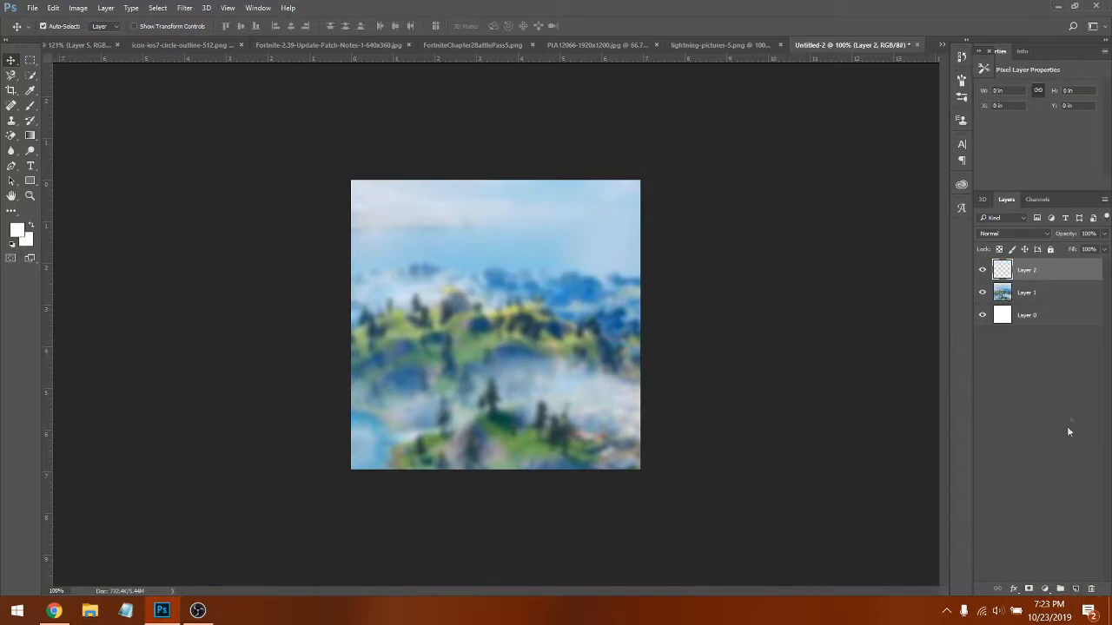
{"action": "right_click", "coordinate": [1025, 317]}
{"action": "right_click", "coordinate": [1043, 318]}
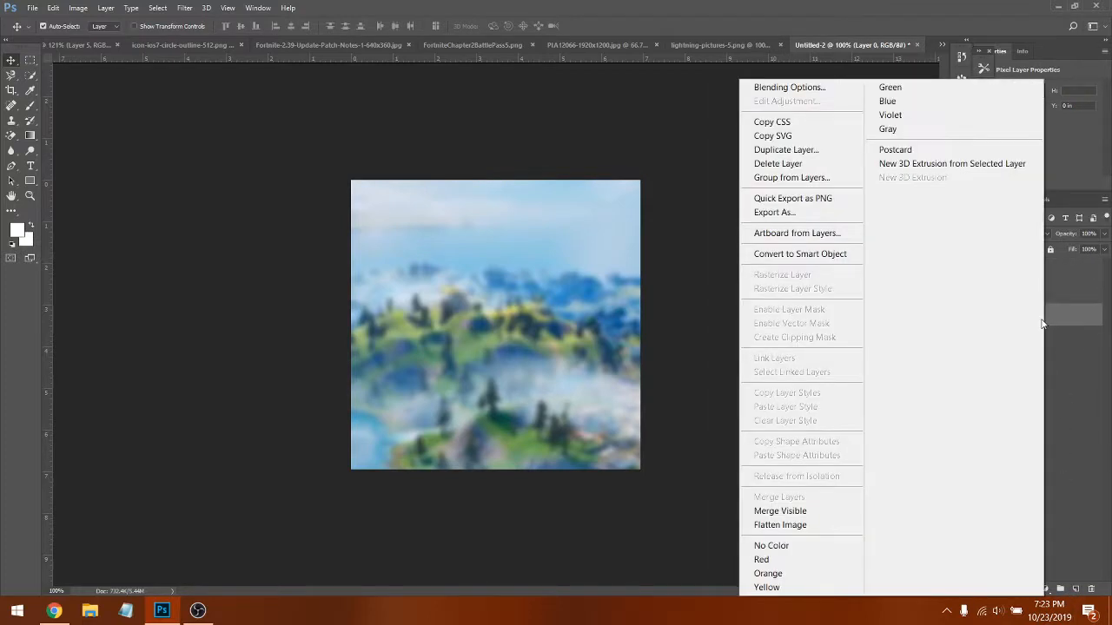
{"action": "left_click", "coordinate": [809, 166]}
{"action": "left_click", "coordinate": [506, 231]}
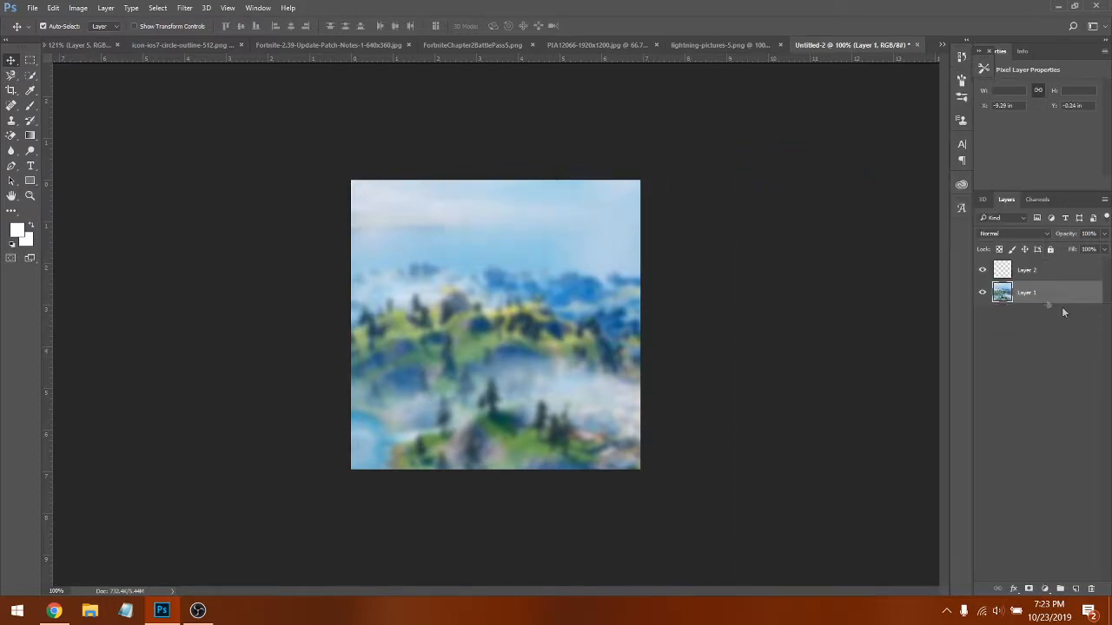
- Copy the white circle outline from icon-ios7-circle-outline-512.png into Untitled-2, centred over the landscape
{"action": "left_click", "coordinate": [1047, 271]}
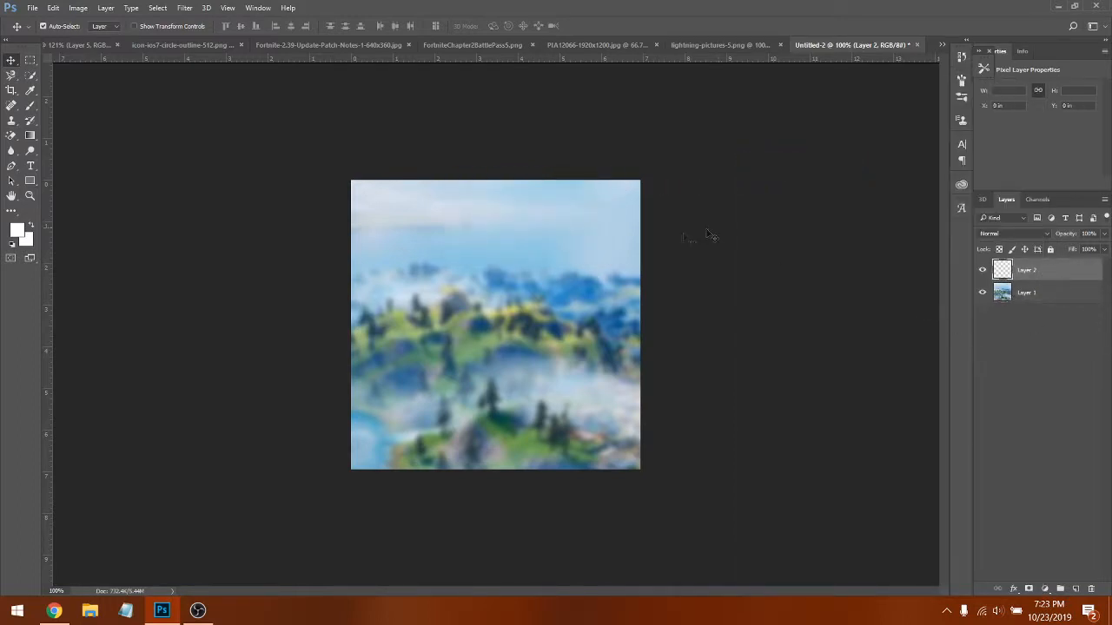
{"action": "left_click", "coordinate": [172, 46]}
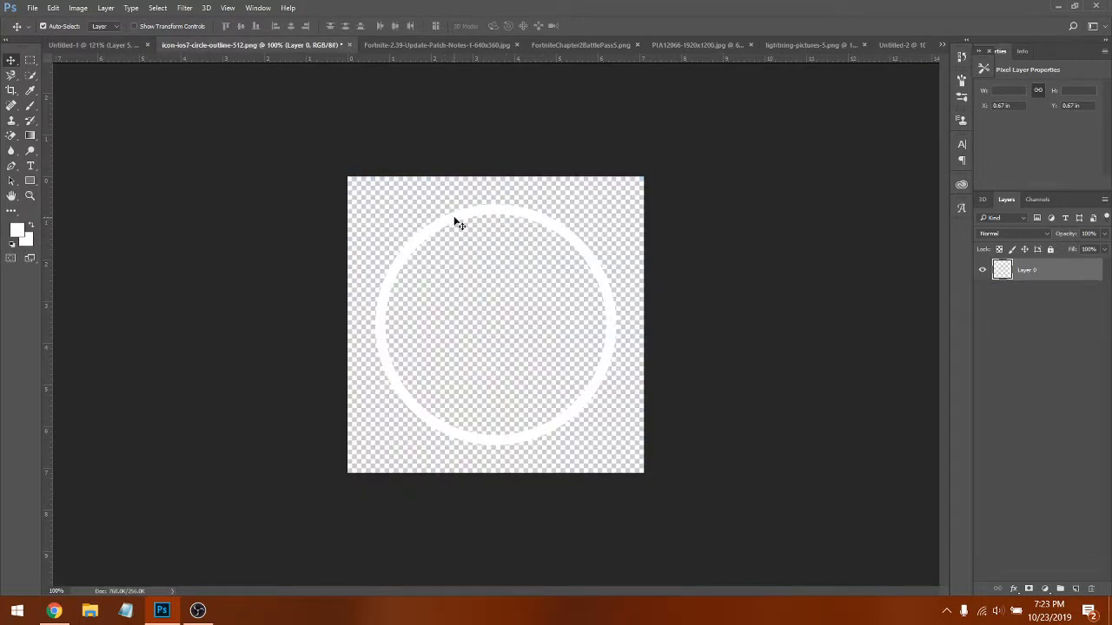
{"action": "left_click_drag", "start_coordinate": [467, 221], "coordinate": [513, 213]}
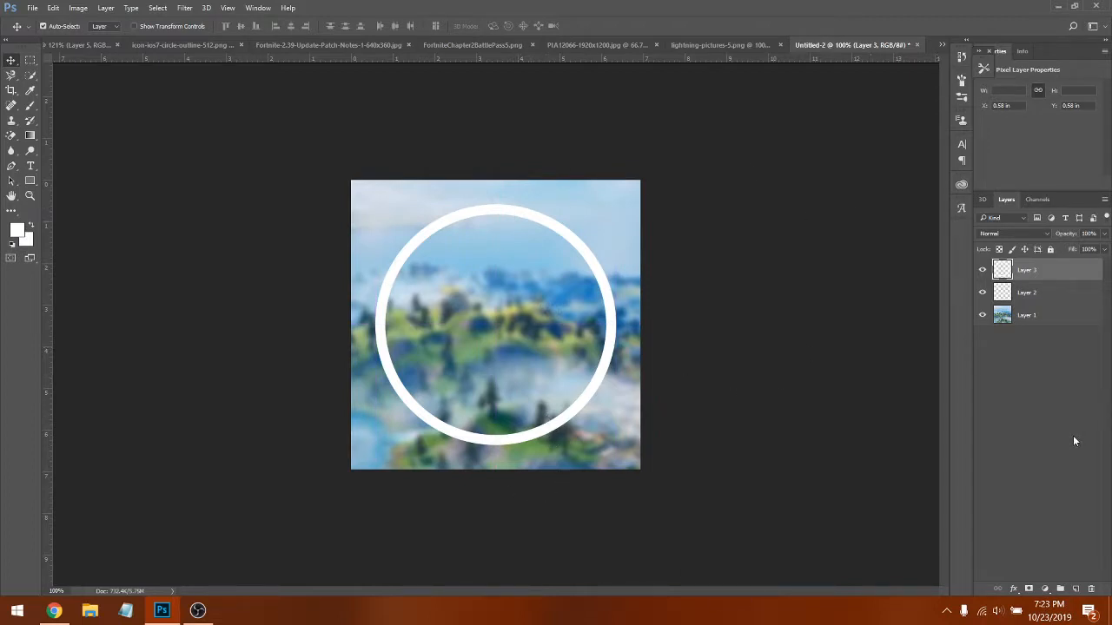
- Delete the empty Layer 2 between the circle outline and the landscape
{"action": "left_click", "coordinate": [1036, 293]}
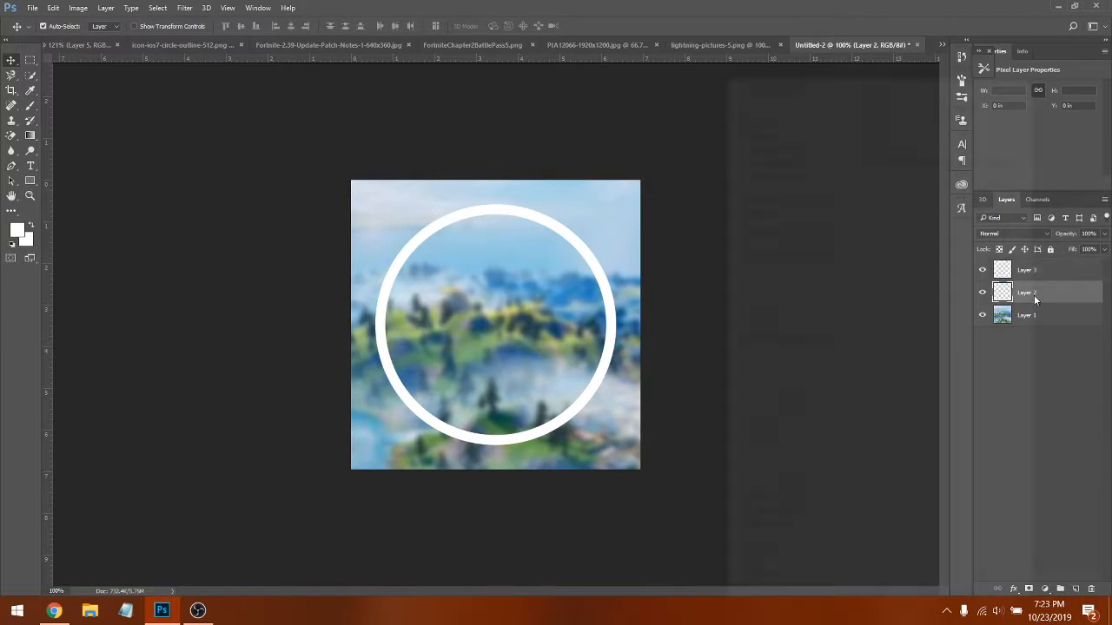
{"action": "left_click", "coordinate": [826, 164]}
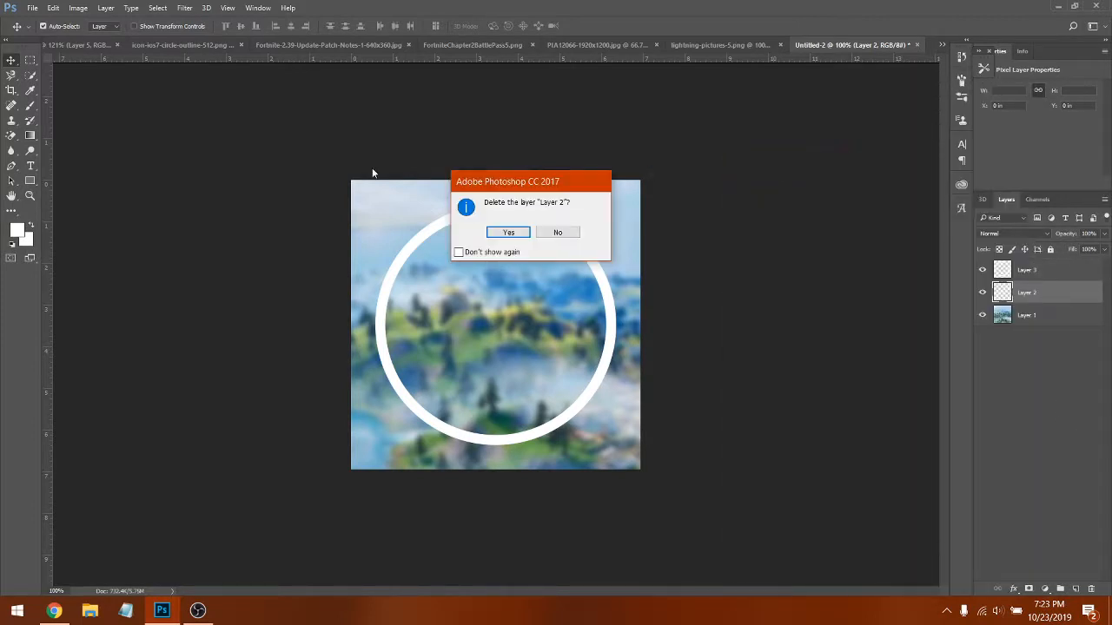
{"action": "left_click", "coordinate": [506, 234]}
- Add a drop shadow to the circle outline layer and set its opacity to 31%
{"action": "left_click", "coordinate": [1077, 274]}
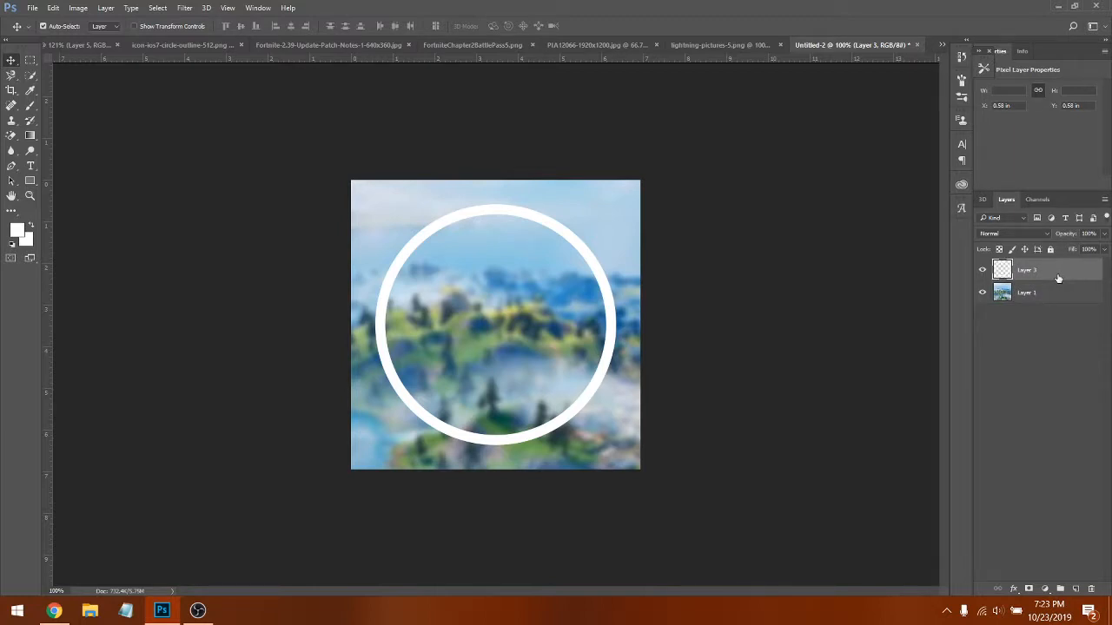
{"action": "double_click", "coordinate": [1058, 276]}
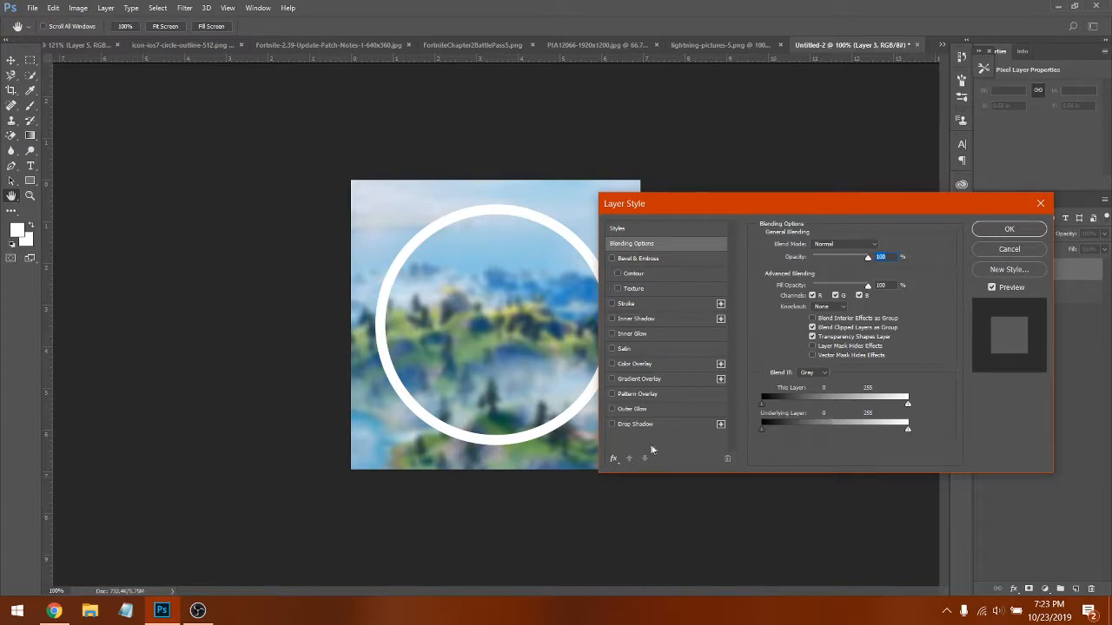
{"action": "left_click", "coordinate": [630, 424]}
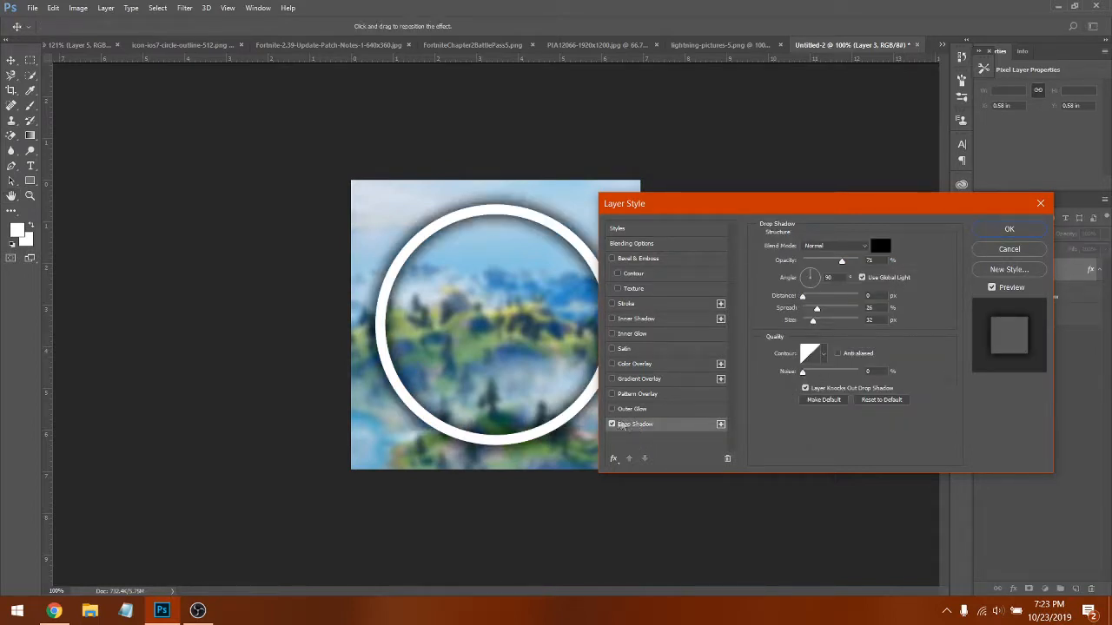
{"action": "left_click_drag", "start_coordinate": [876, 260], "coordinate": [652, 260]}
{"action": "type", "text": "31"}
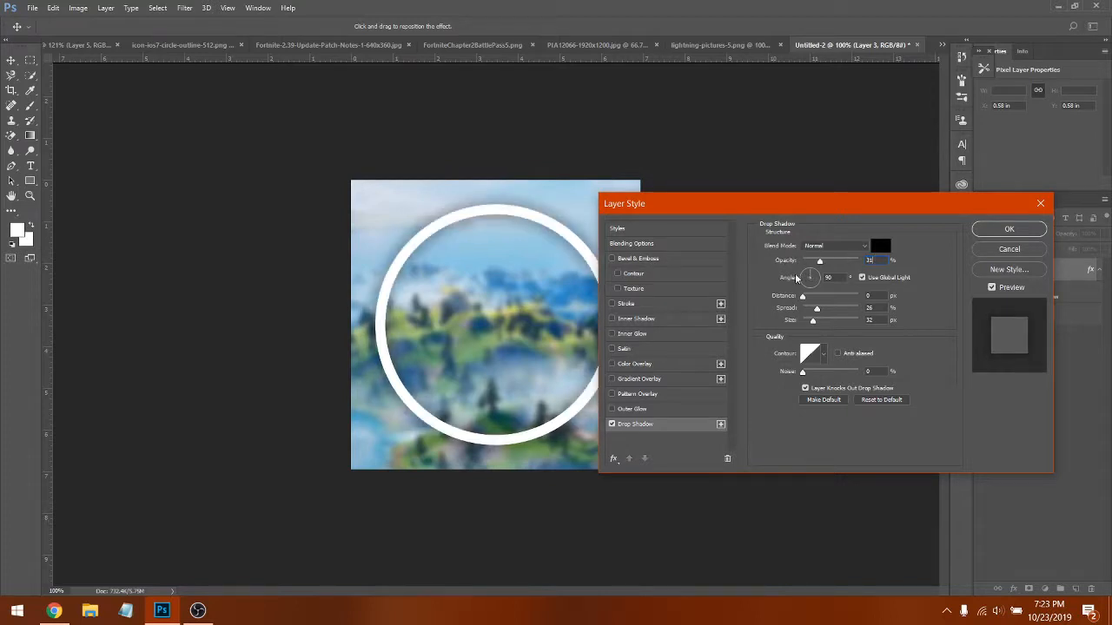
- Add an outer glow with its existing settings to the circle outline and apply the layer style
{"action": "left_click", "coordinate": [634, 409]}
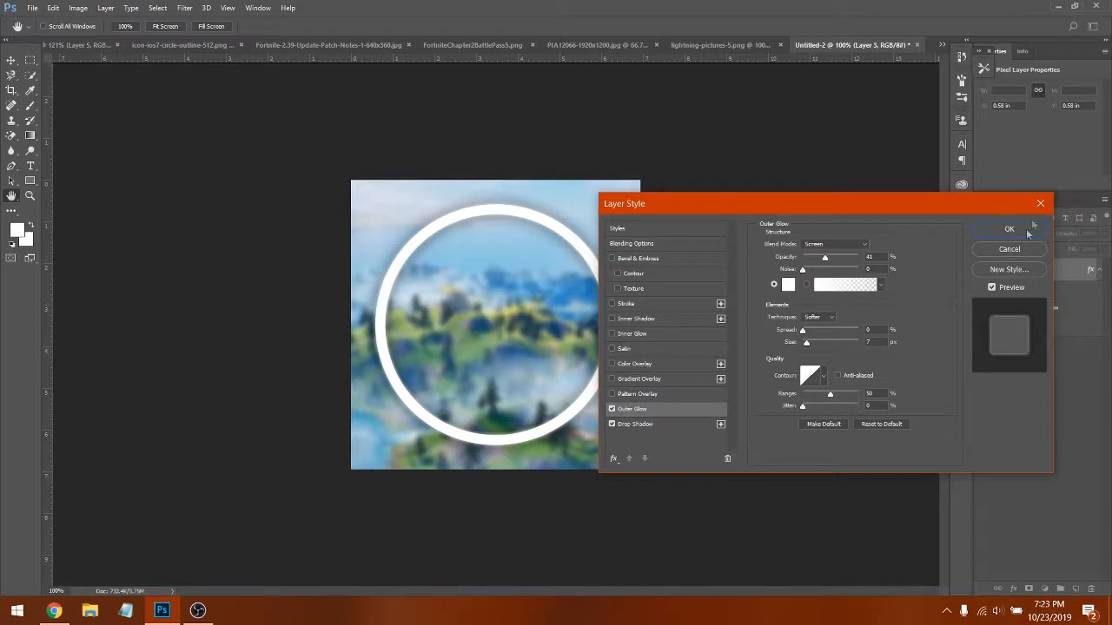
{"action": "left_click", "coordinate": [641, 425]}
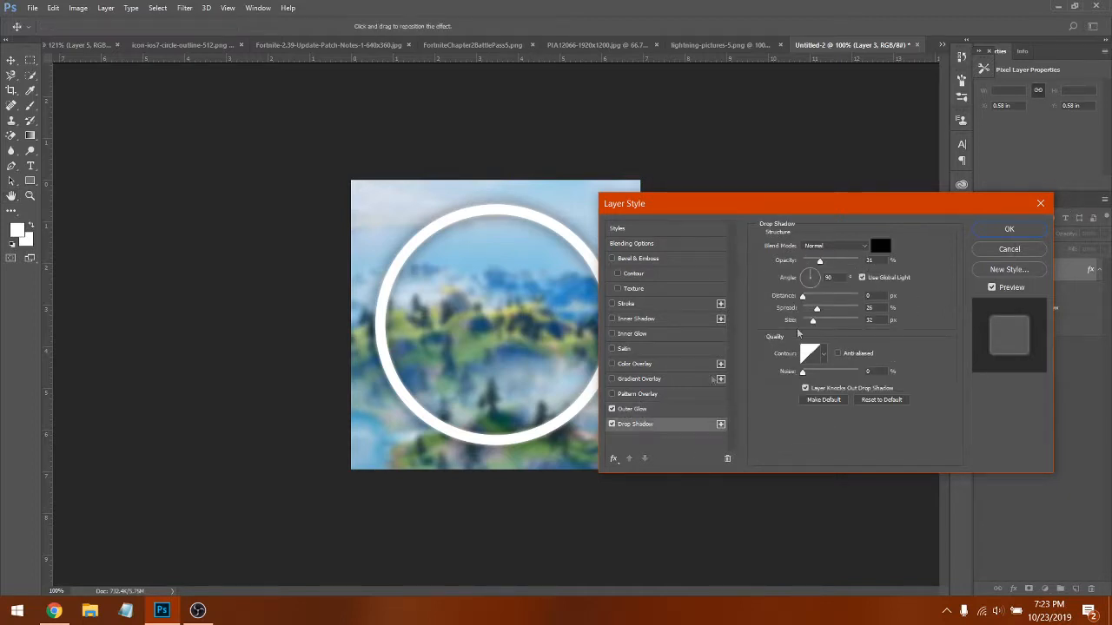
{"action": "left_click", "coordinate": [636, 410]}
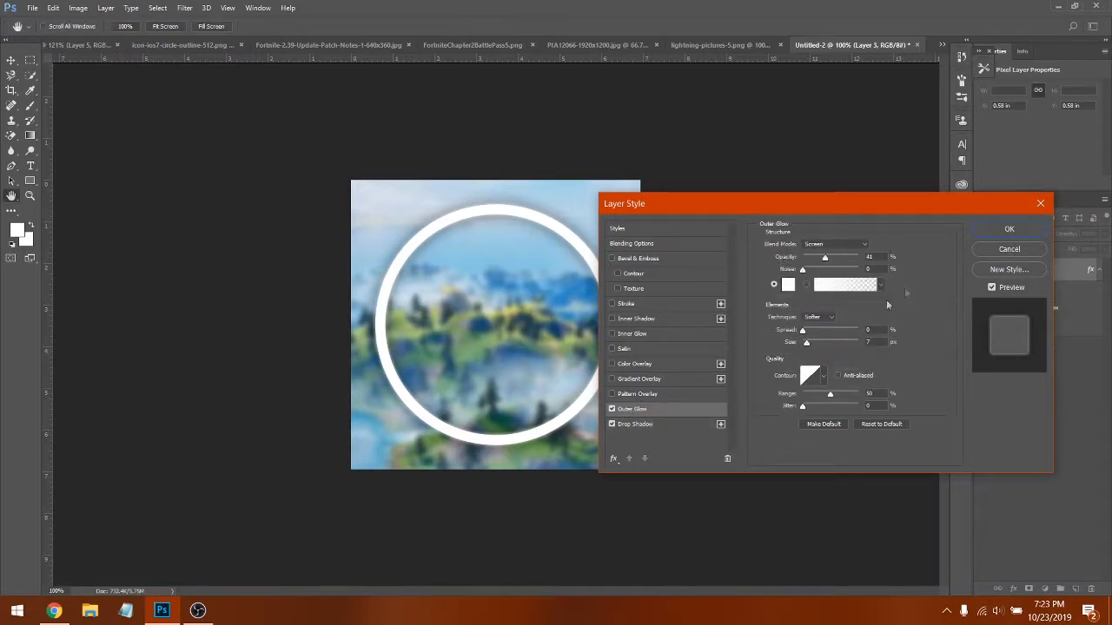
{"action": "left_click", "coordinate": [1010, 229]}
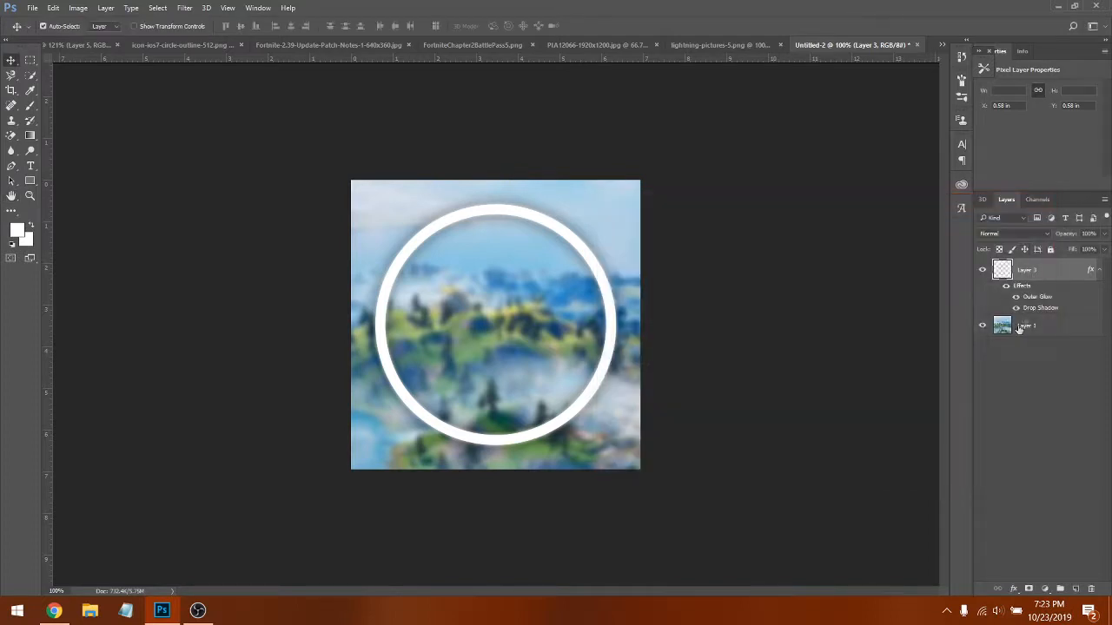
- Try the Multiply and Screen blend modes on the circle outline layer
{"action": "right_click", "coordinate": [1060, 269]}
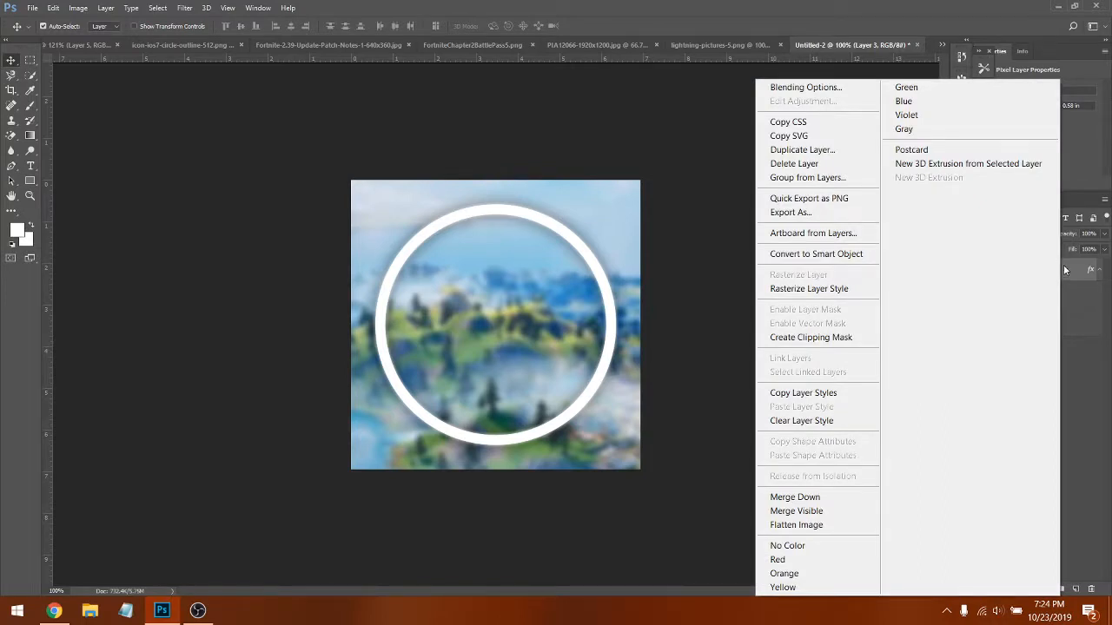
{"action": "left_click", "coordinate": [1070, 274]}
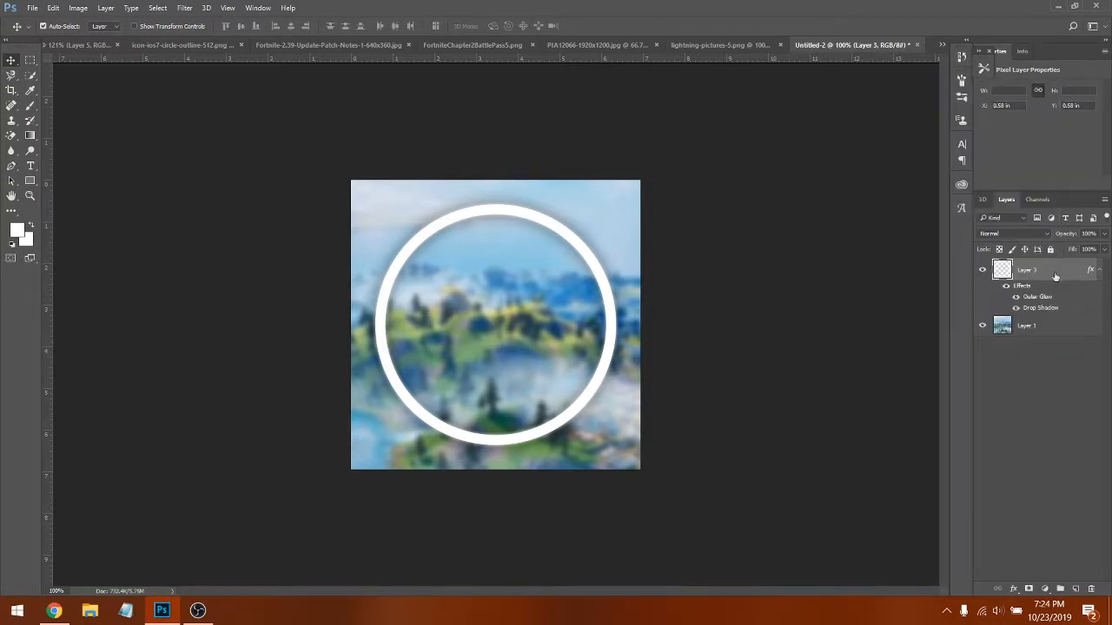
{"action": "left_click", "coordinate": [1017, 234]}
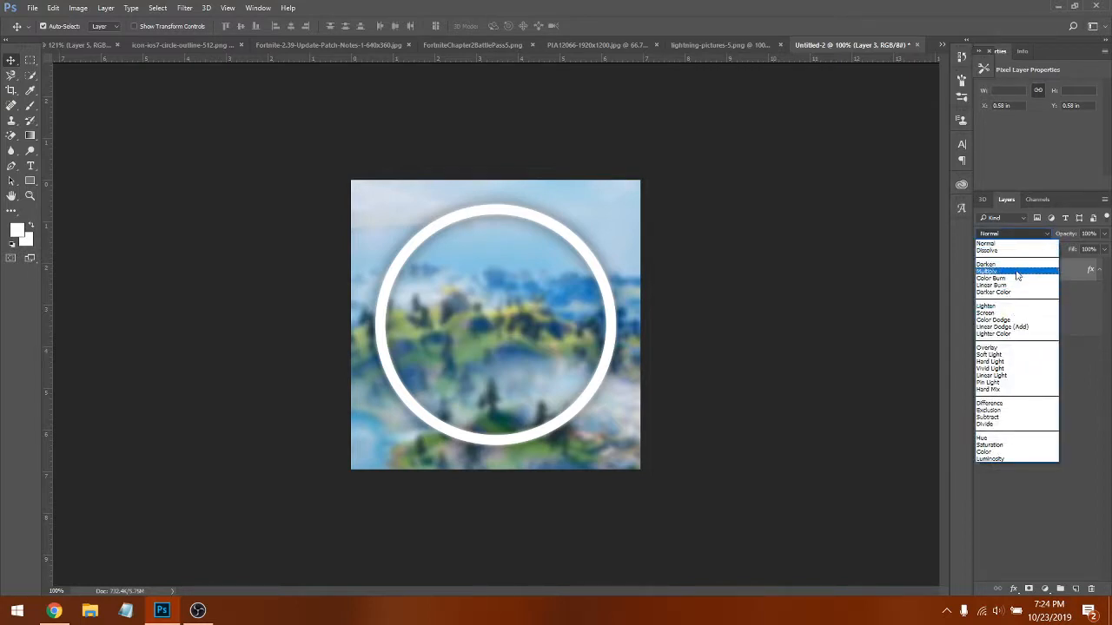
{"action": "left_click", "coordinate": [1017, 272]}
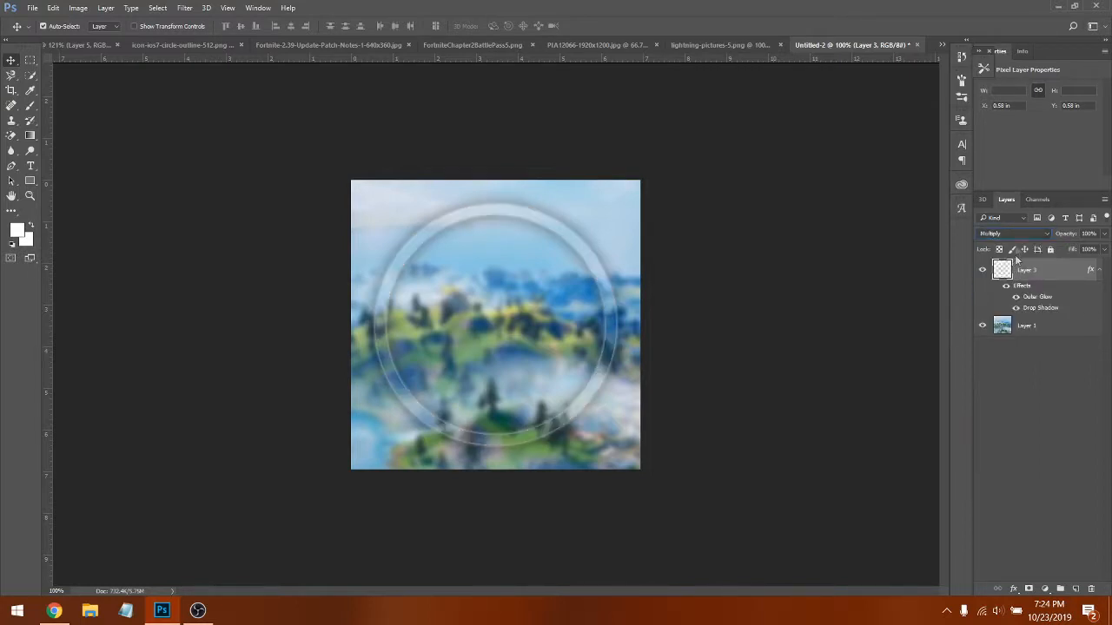
{"action": "left_click", "coordinate": [1018, 233]}
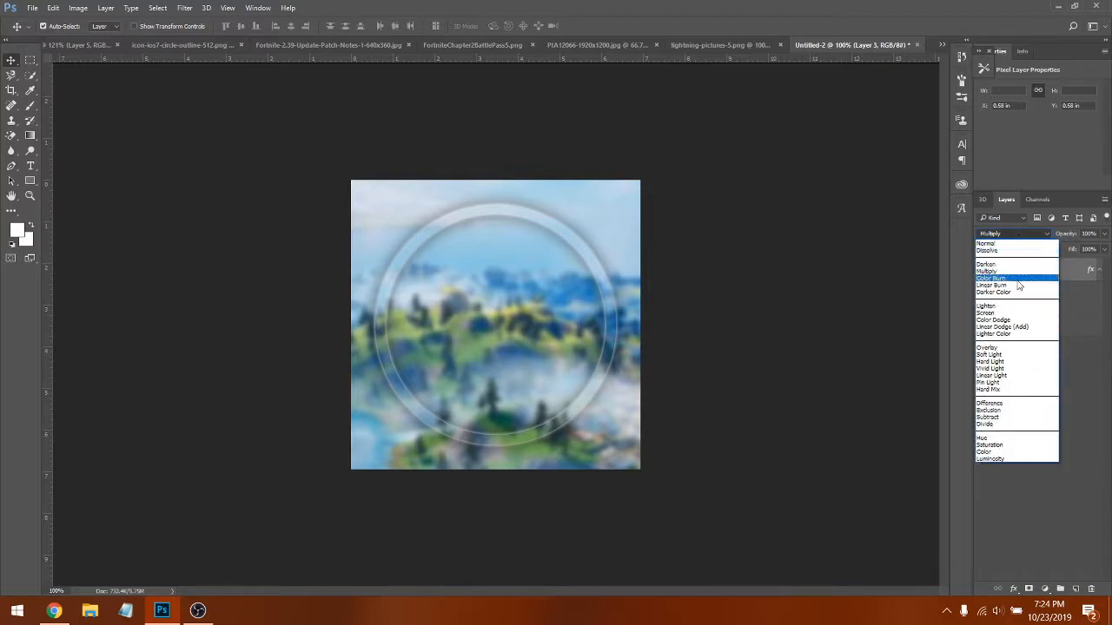
{"action": "left_click", "coordinate": [1008, 313]}
{"action": "left_click", "coordinate": [1014, 234]}
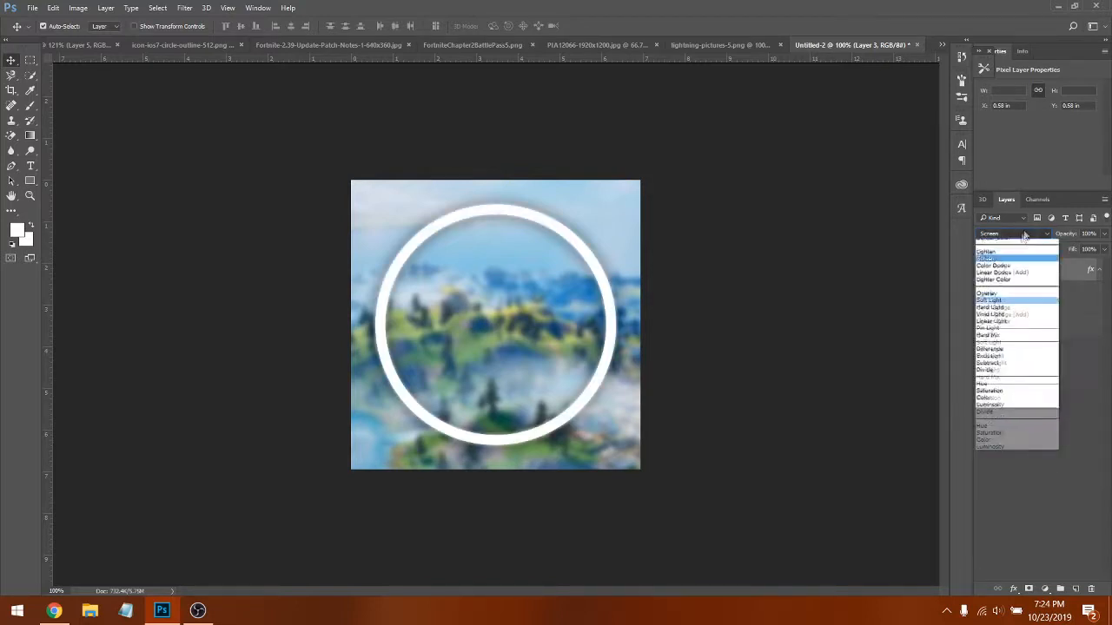
{"action": "left_click", "coordinate": [1007, 272]}
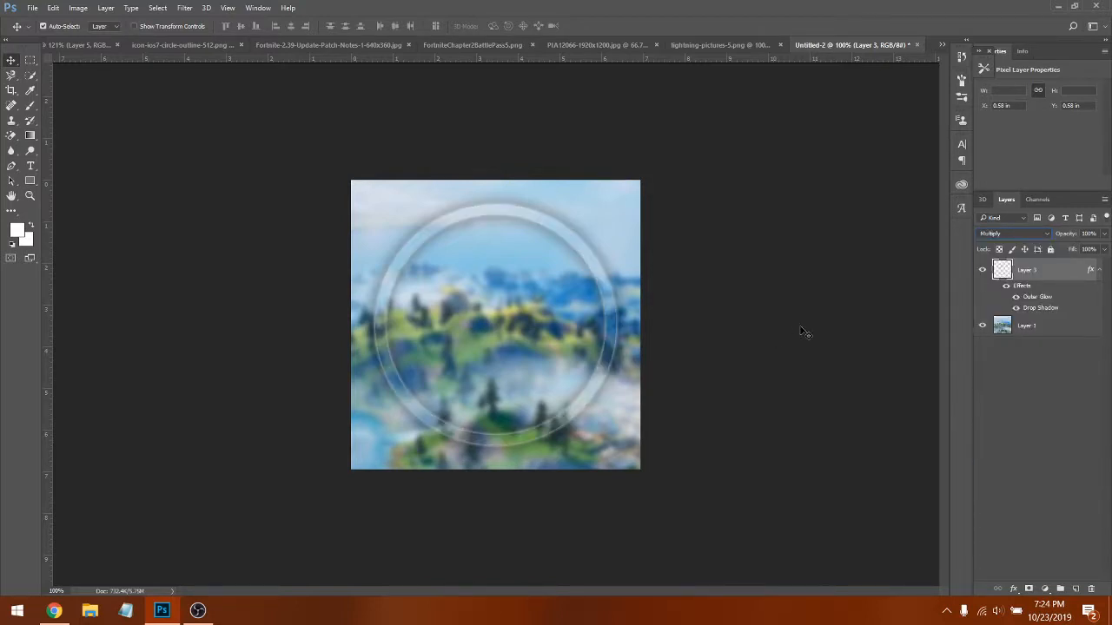
- Compare the circle with the finished design in Untitled-1, and try the Color Dodge and Screen blend modes on the outline layer in Untitled-2
{"action": "left_click", "coordinate": [69, 48]}
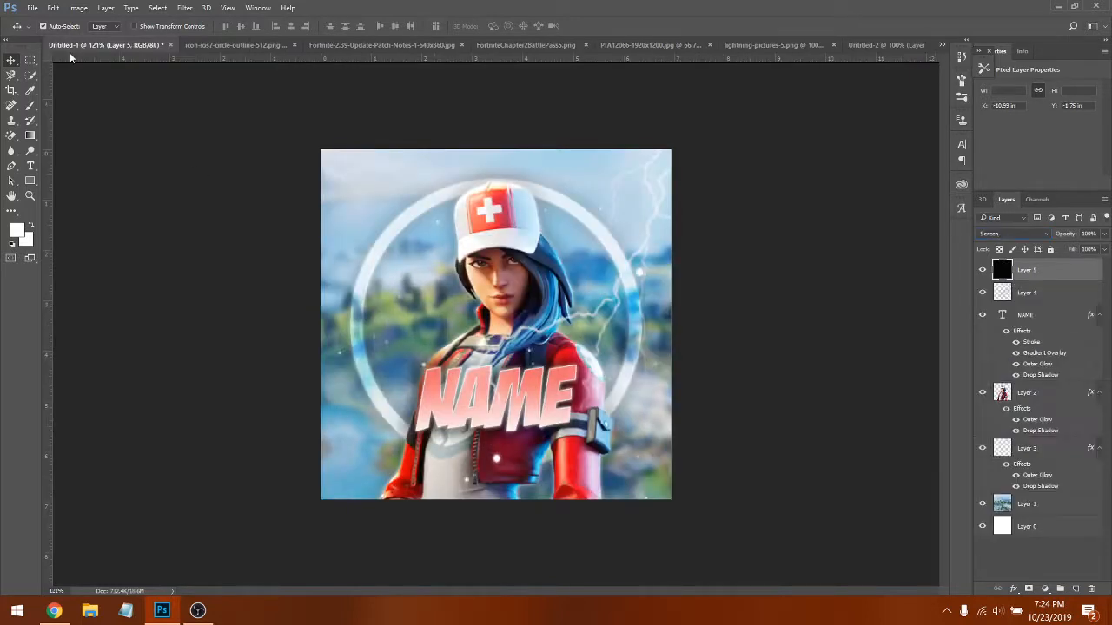
{"action": "left_click", "coordinate": [874, 43]}
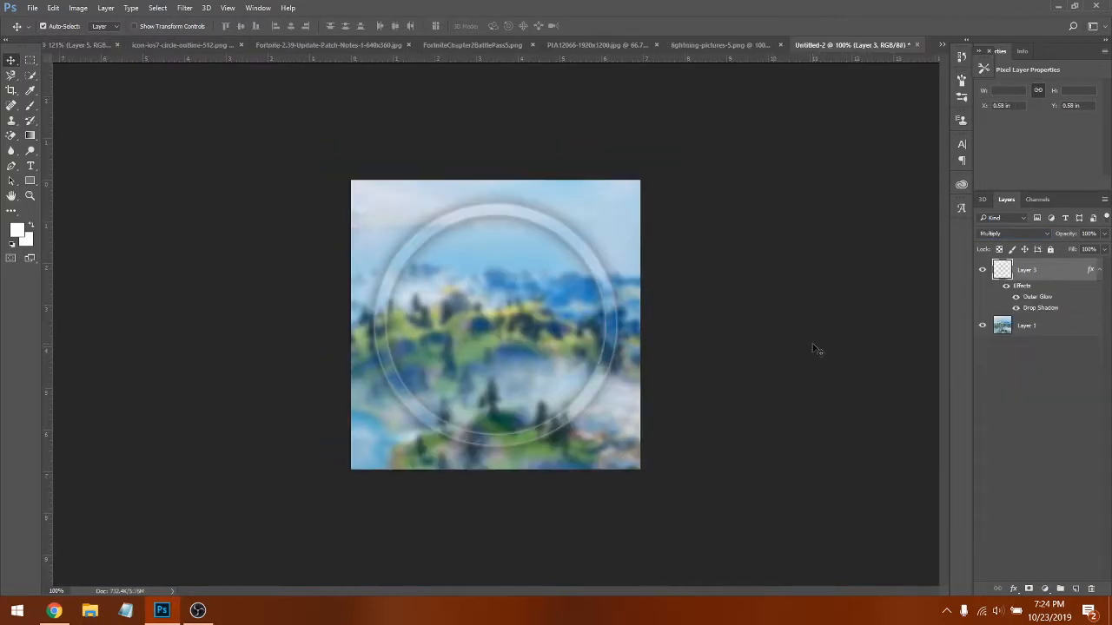
{"action": "left_click", "coordinate": [1012, 234]}
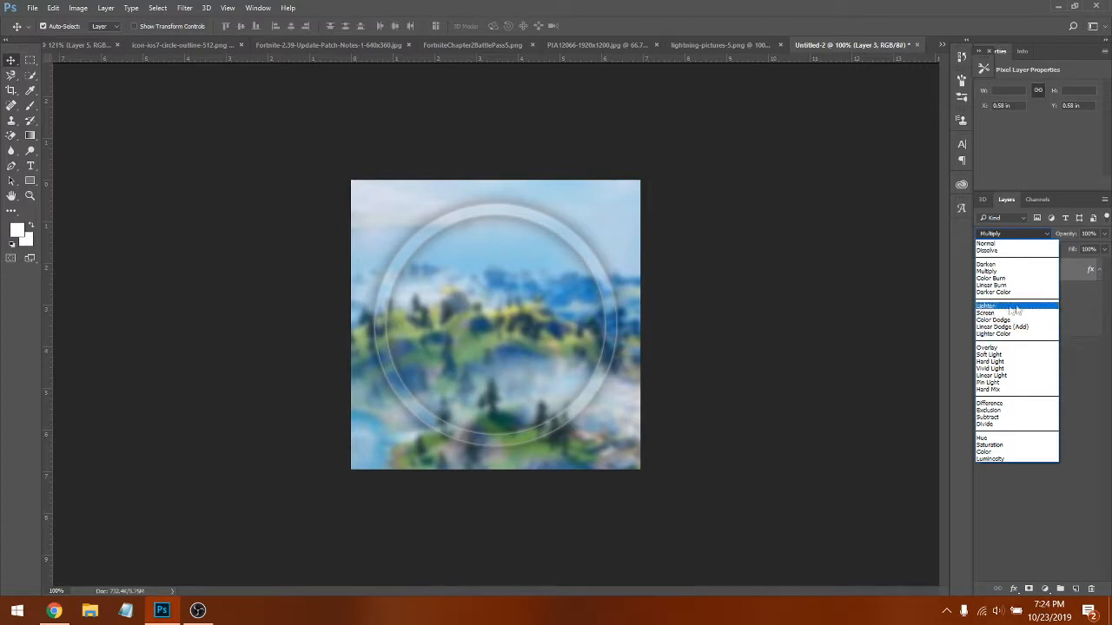
{"action": "left_click", "coordinate": [1007, 320]}
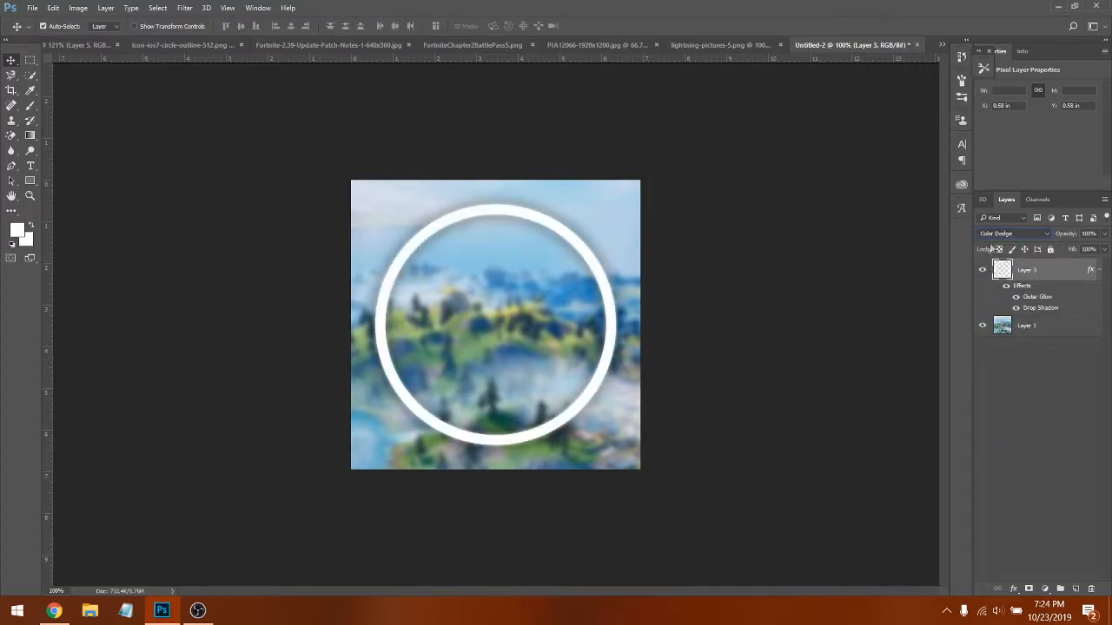
{"action": "left_click", "coordinate": [1015, 233]}
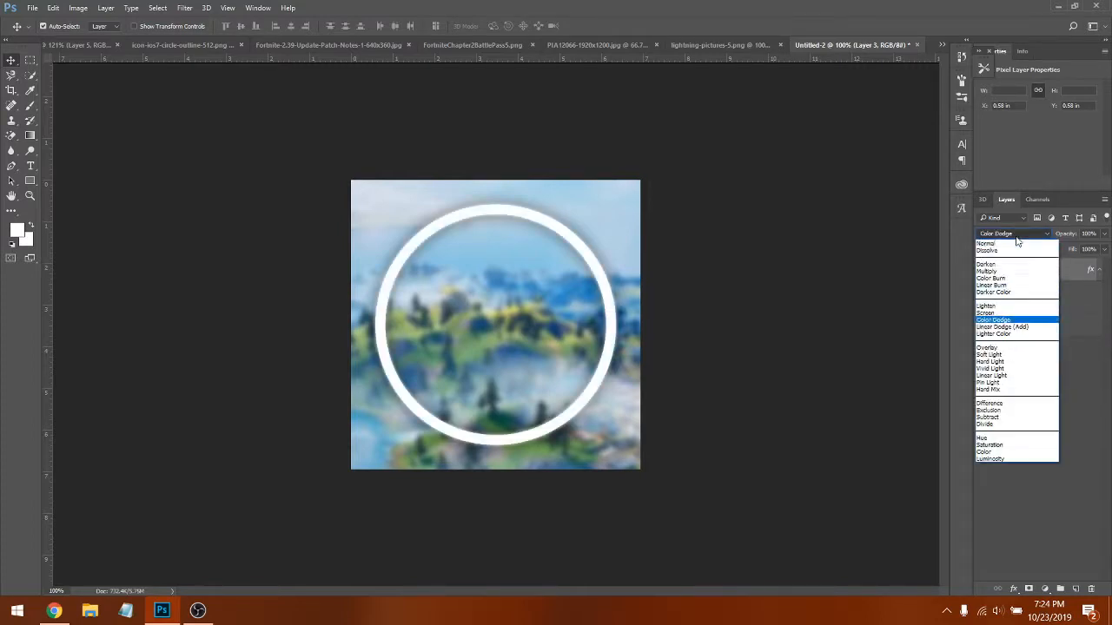
{"action": "left_click", "coordinate": [1013, 312]}
- Set the circle outline layer's blend mode to Overlay and its opacity to 71%
{"action": "left_click", "coordinate": [1006, 234]}
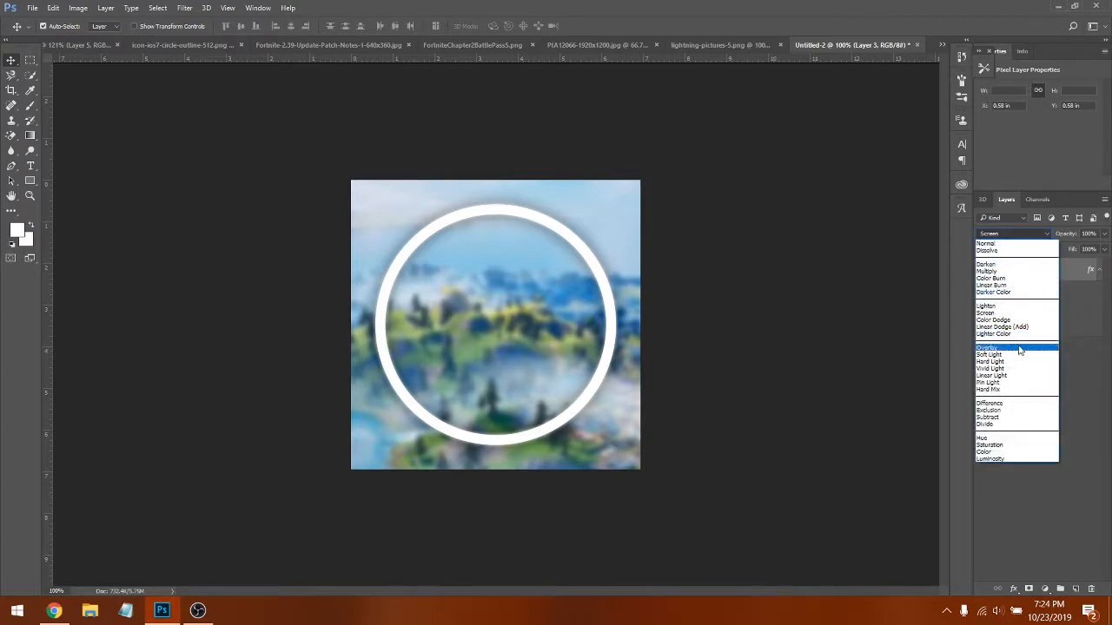
{"action": "left_click", "coordinate": [1019, 350]}
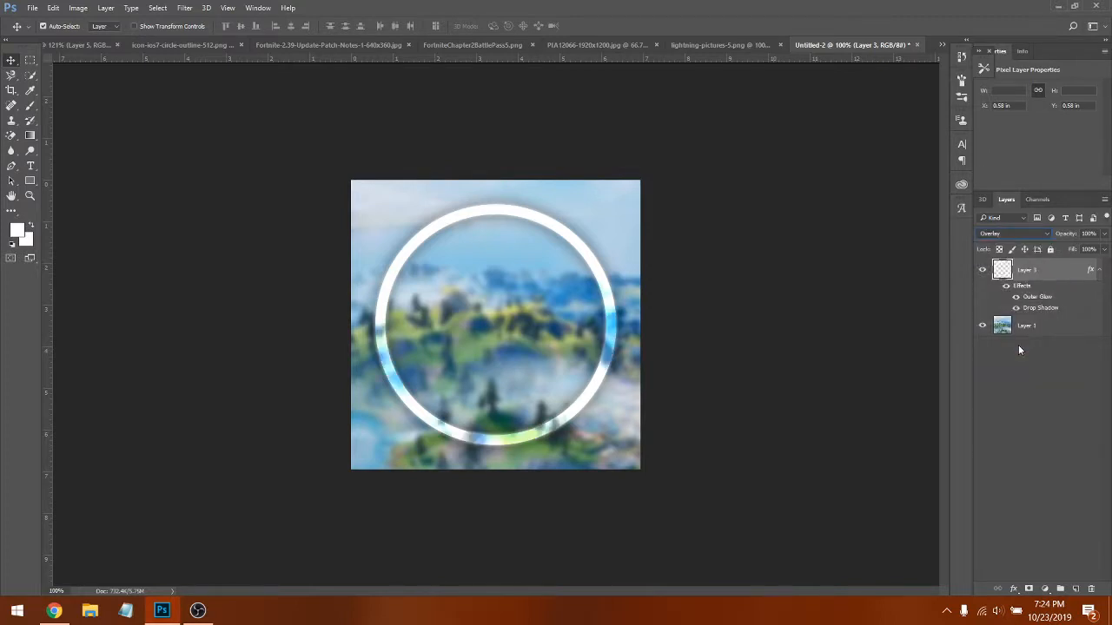
{"action": "left_click", "coordinate": [1104, 235]}
{"action": "left_click_drag", "start_coordinate": [1093, 235], "coordinate": [1013, 237]}
{"action": "type", "text": "71"}
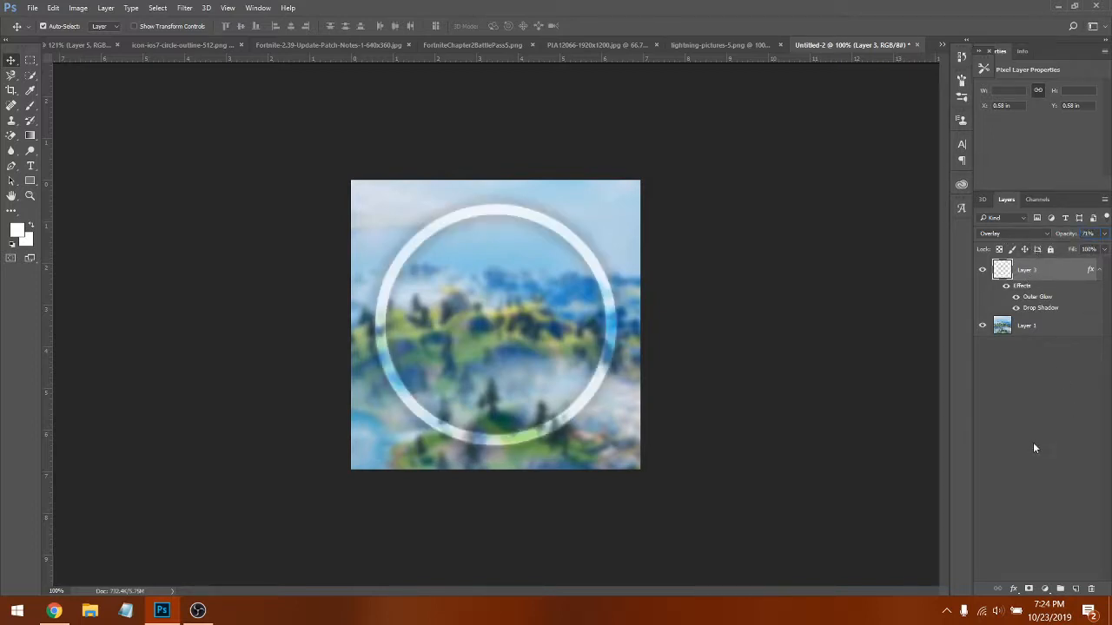
{"action": "left_click", "coordinate": [1034, 448]}
- Copy the character from FortniteChapter2BattlePass5.png into Untitled-2, placing the head and upper body over the circle outline
{"action": "left_click", "coordinate": [1041, 272]}
{"action": "left_click", "coordinate": [699, 45]}
{"action": "left_click", "coordinate": [609, 45]}
{"action": "left_click", "coordinate": [487, 44]}
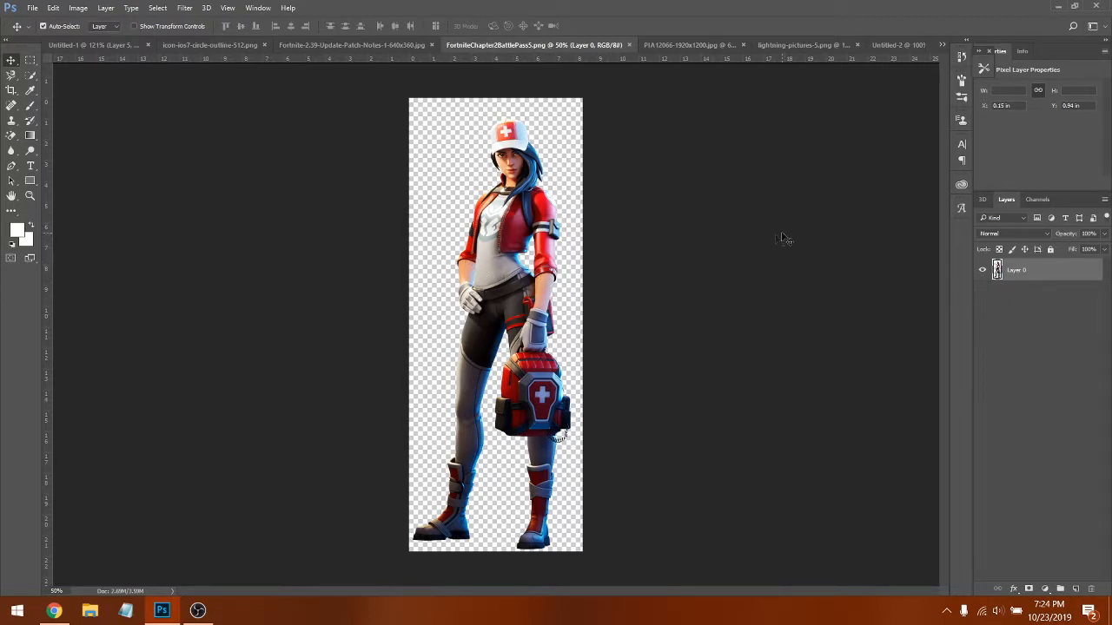
{"action": "left_click_drag", "start_coordinate": [515, 230], "coordinate": [471, 397]}
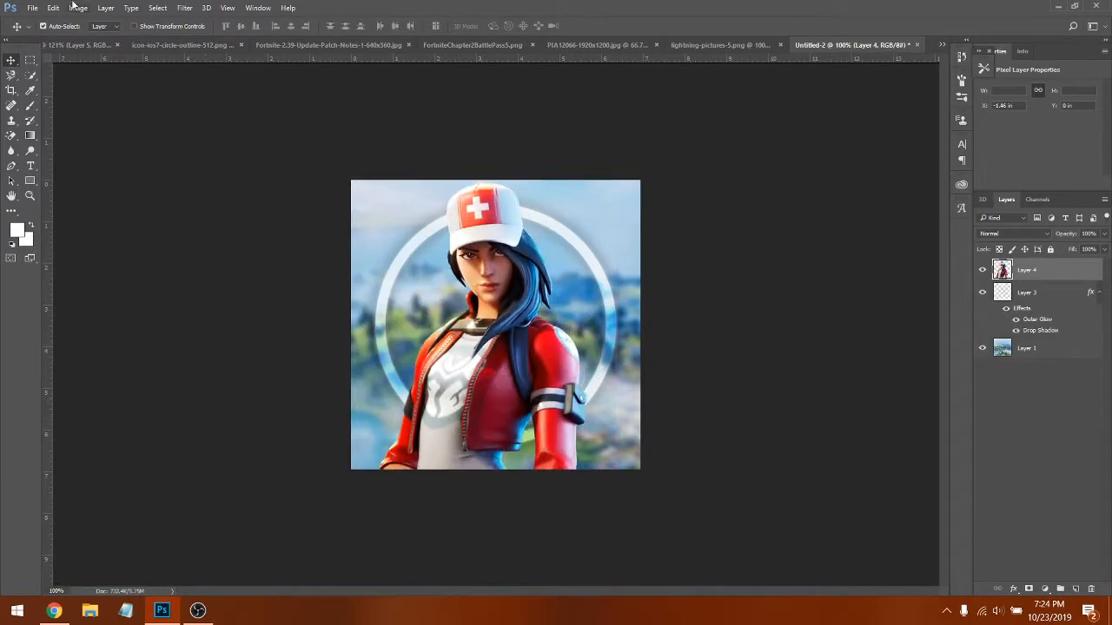
- Scale the character down so the head fits inside the circle, and move the character layer beneath the circle outline layer
{"action": "left_click", "coordinate": [52, 7]}
{"action": "left_click", "coordinate": [139, 307]}
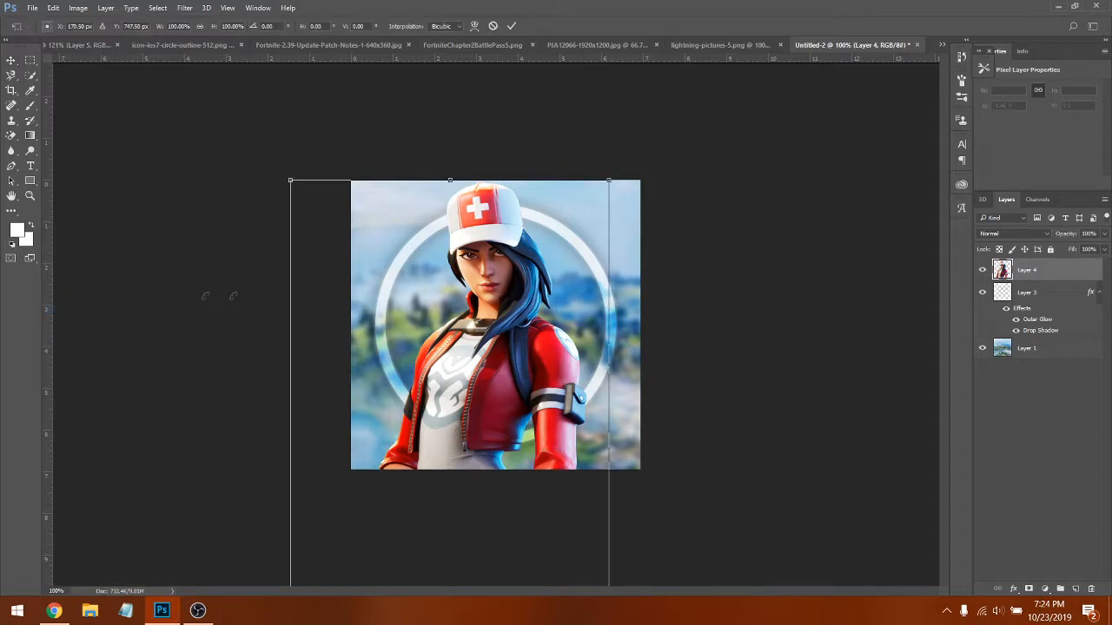
{"action": "left_click_drag", "start_coordinate": [609, 179], "coordinate": [524, 282]}
{"action": "left_click_drag", "start_coordinate": [464, 416], "coordinate": [502, 344]}
{"action": "key", "text": "Return"}
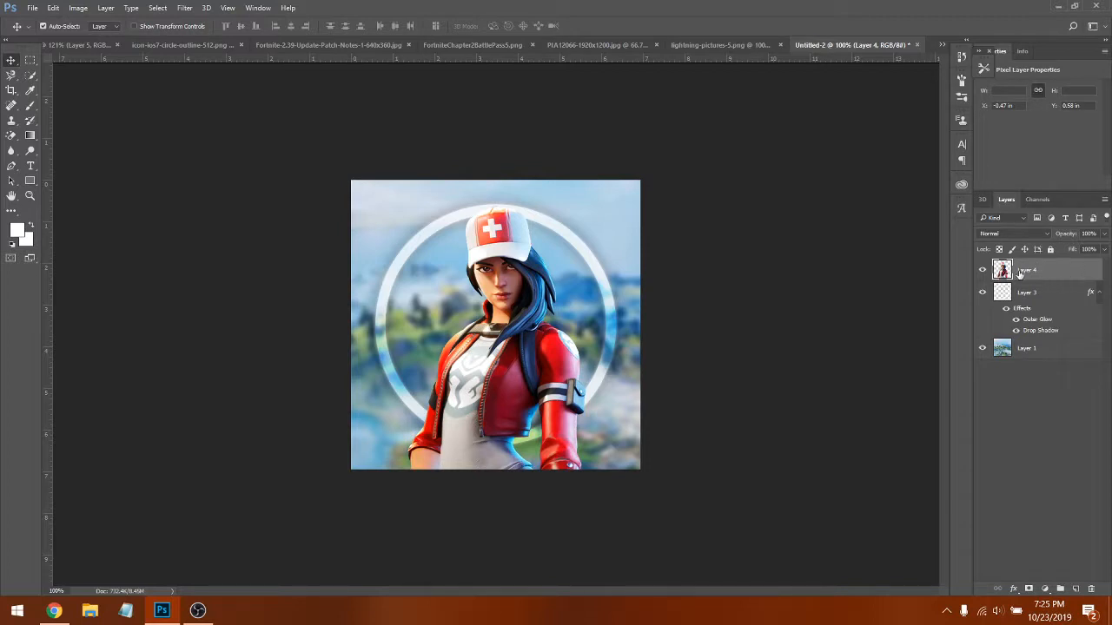
{"action": "left_click_drag", "start_coordinate": [1057, 274], "coordinate": [1051, 333]}
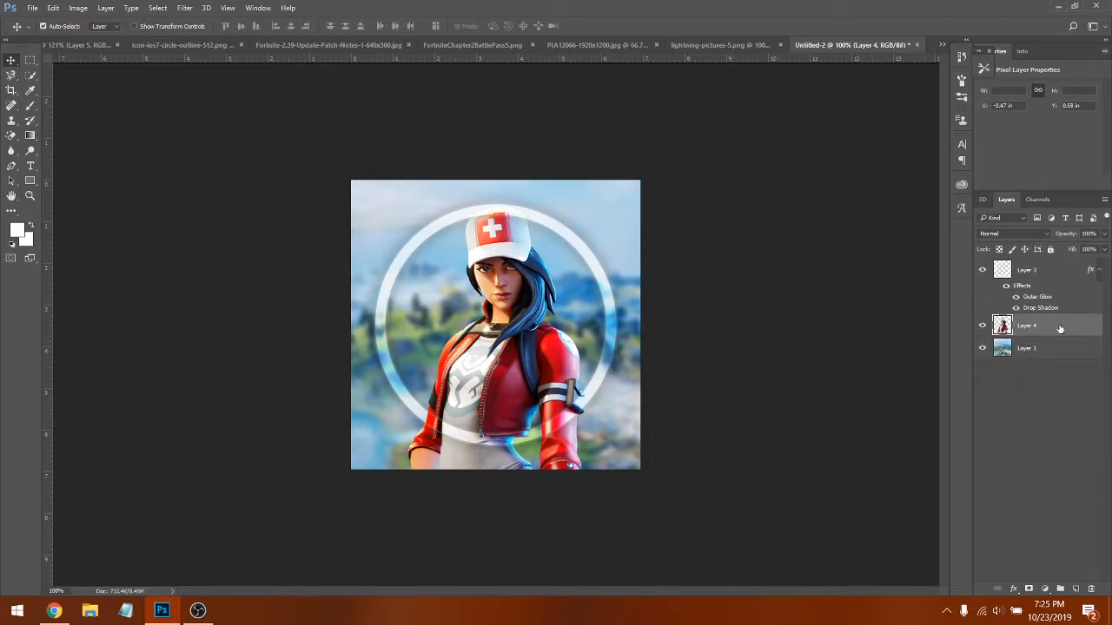
- Add a drop shadow with 21% opacity and an outer glow with its existing settings to the character layer
{"action": "double_click", "coordinate": [1061, 328]}
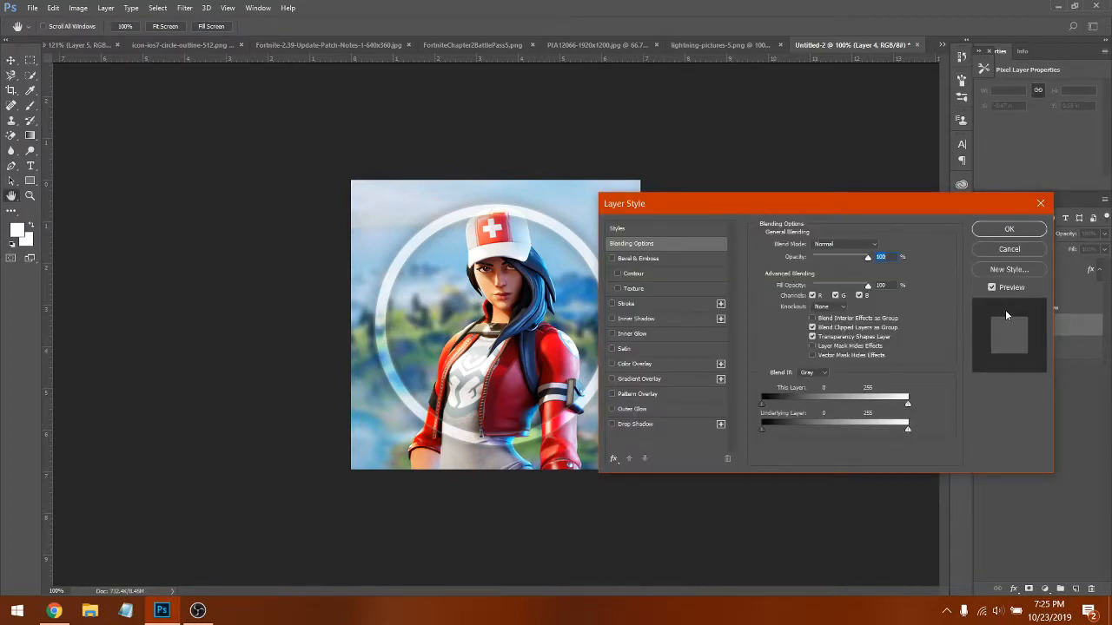
{"action": "left_click", "coordinate": [632, 425]}
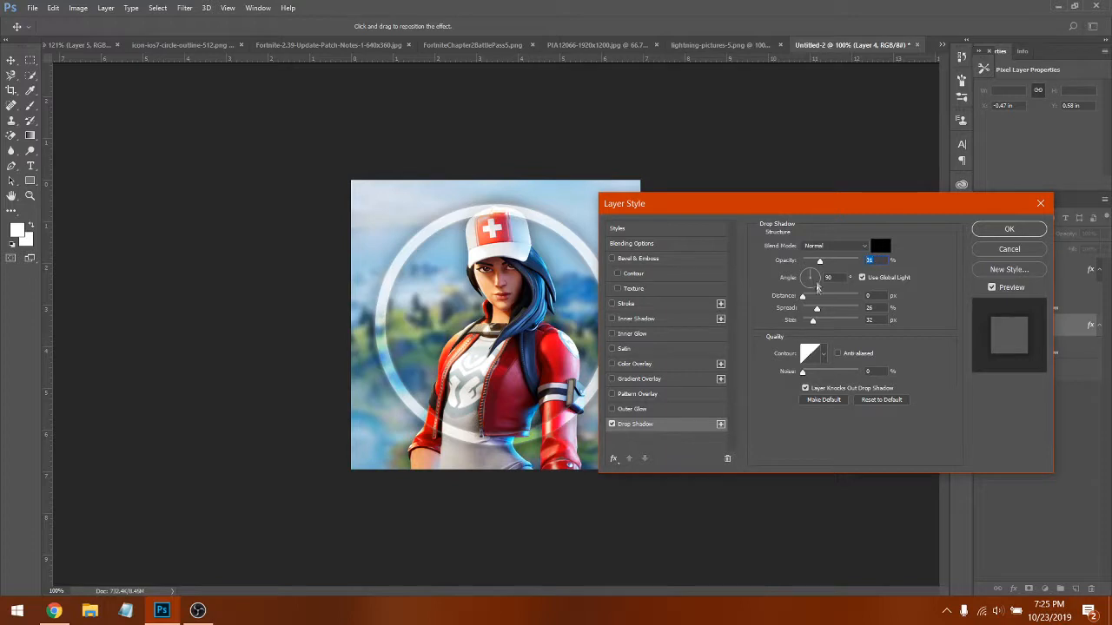
{"action": "type", "text": "21"}
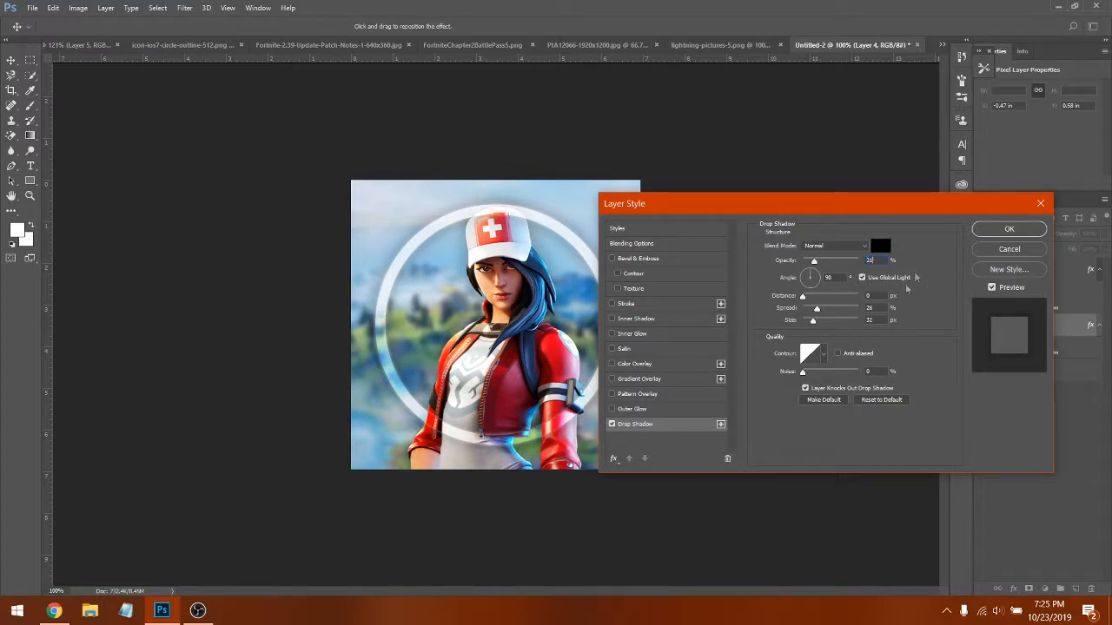
{"action": "left_click", "coordinate": [627, 410]}
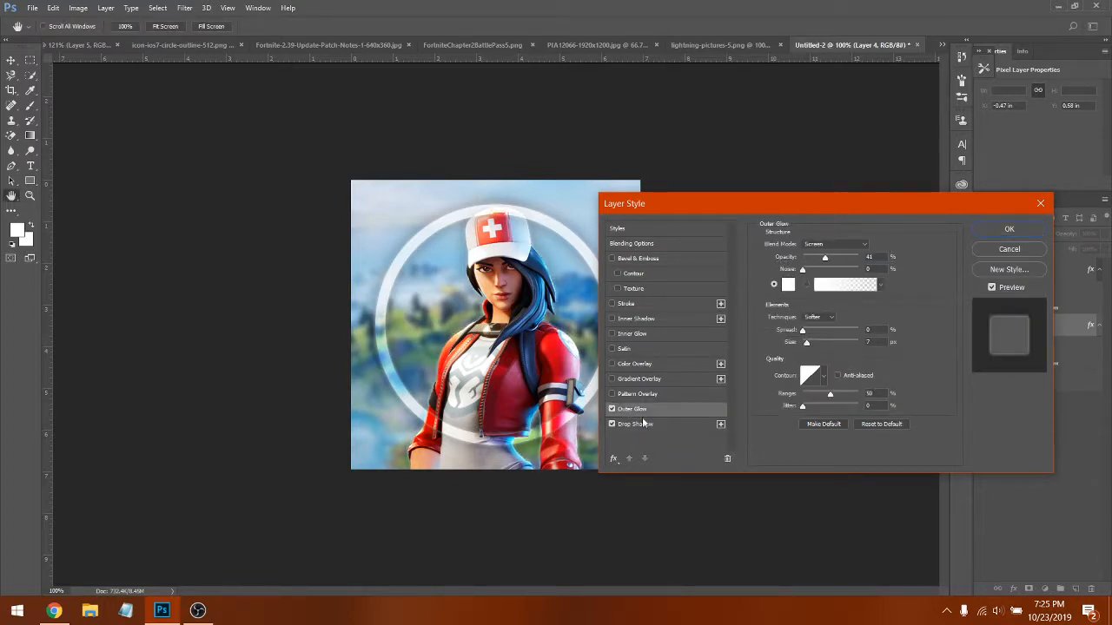
{"action": "left_click", "coordinate": [1008, 229]}
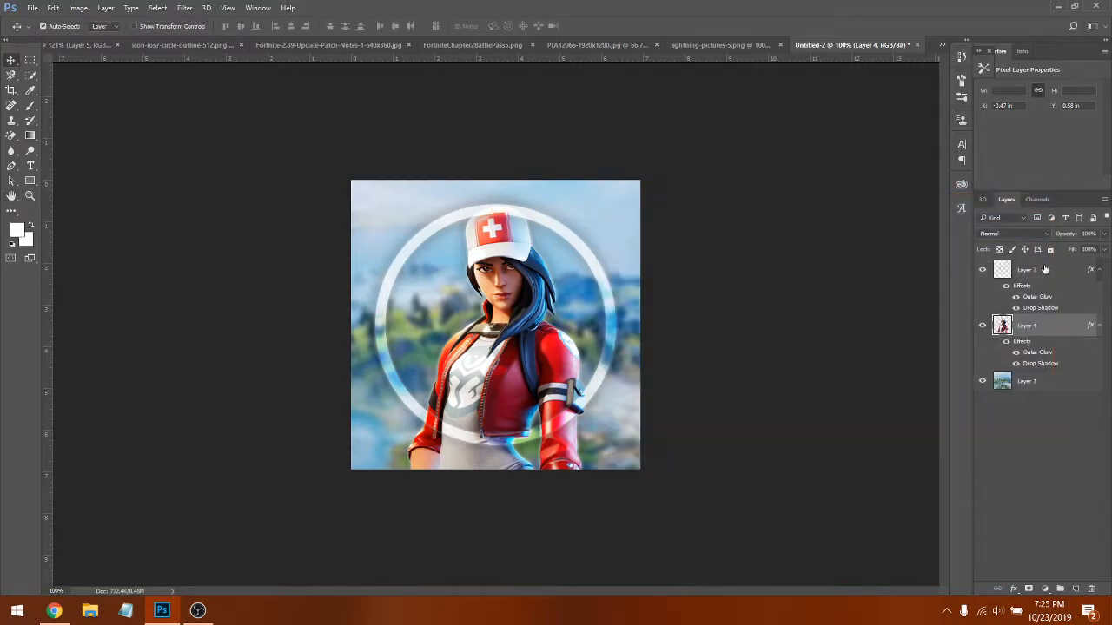
- Add a new layer above the circle outline and enter the text NAME across the character's chest
{"action": "left_click", "coordinate": [1043, 270]}
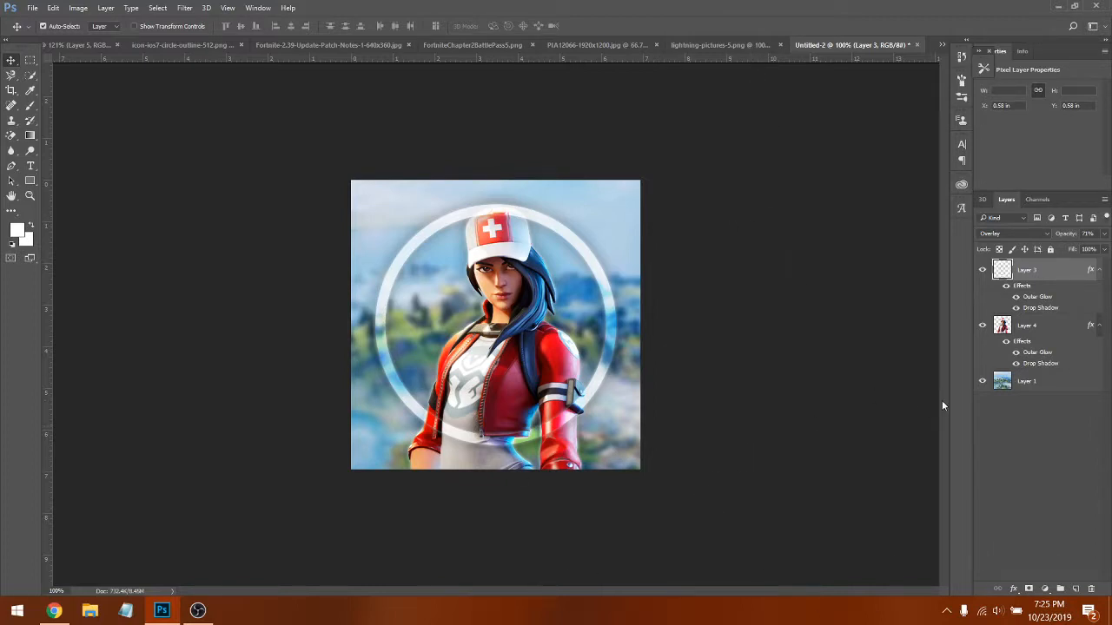
{"action": "left_click", "coordinate": [1075, 590]}
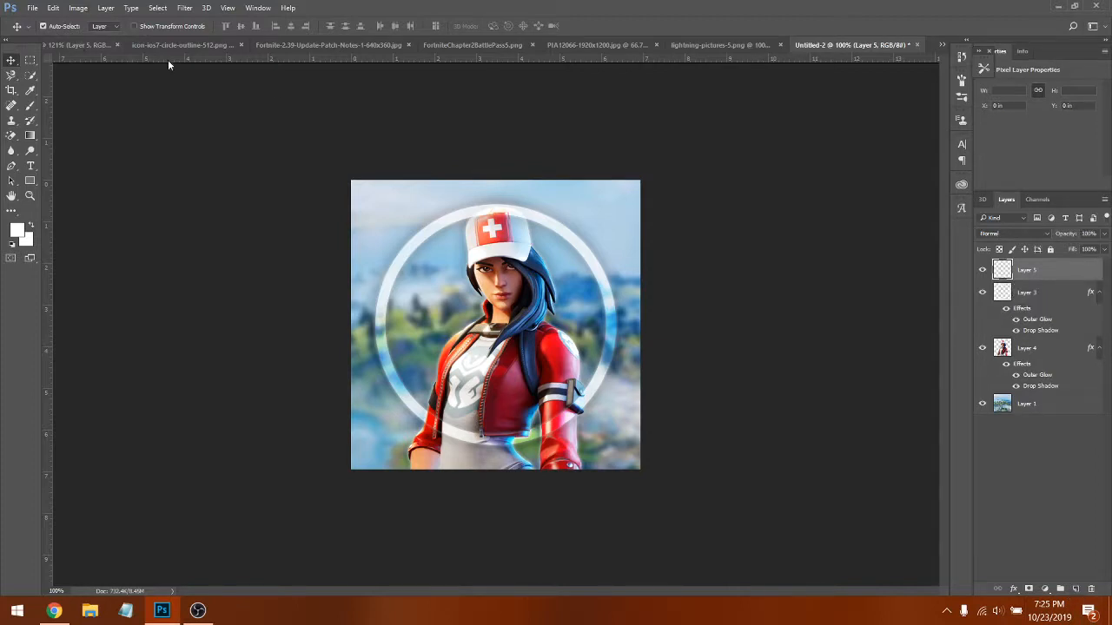
{"action": "left_click", "coordinate": [78, 47]}
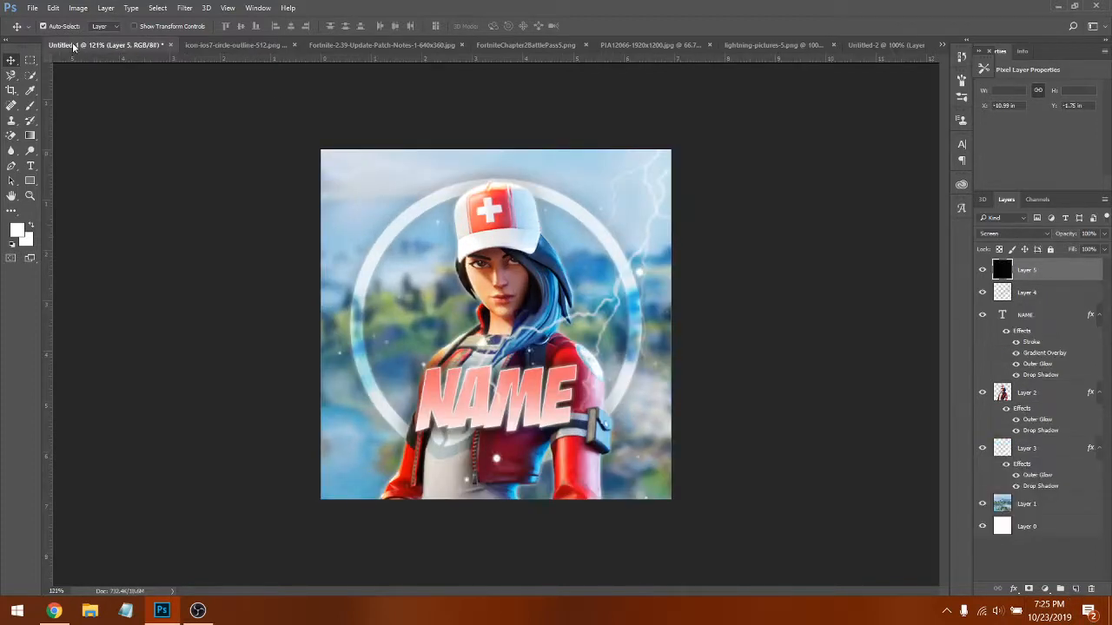
{"action": "left_click", "coordinate": [879, 45]}
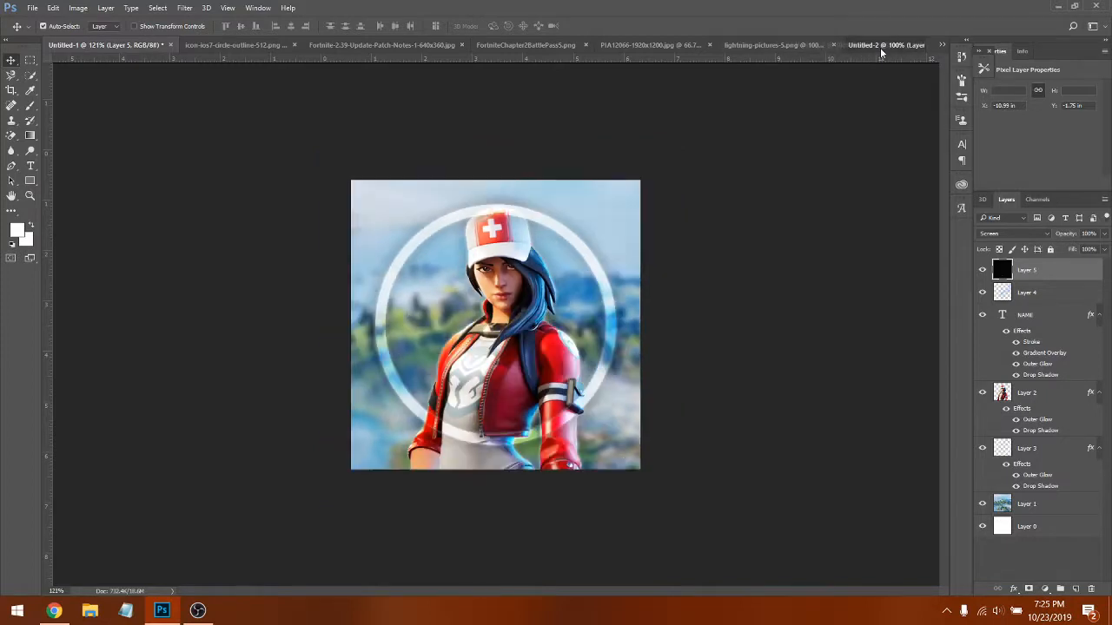
{"action": "left_click", "coordinate": [31, 166]}
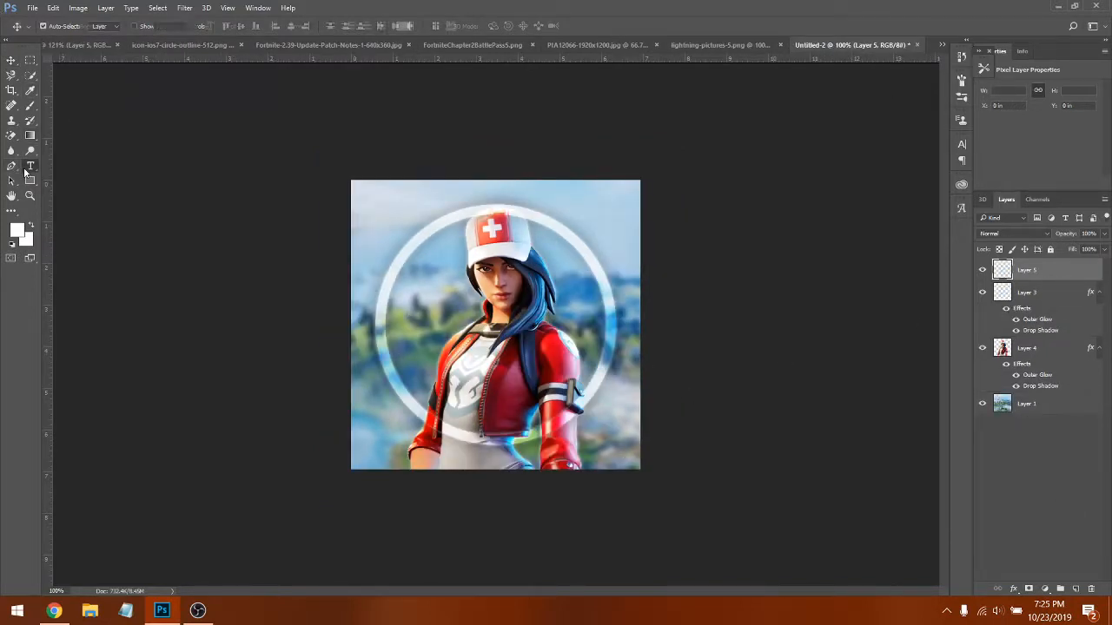
{"action": "left_click", "coordinate": [468, 383]}
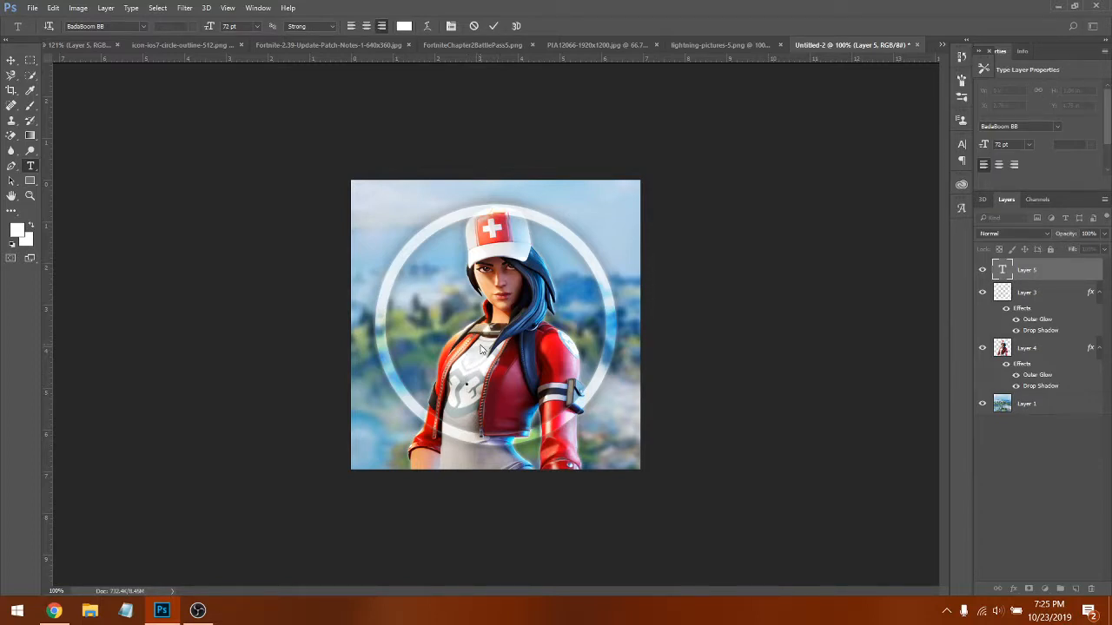
{"action": "type", "text": "NAME"}
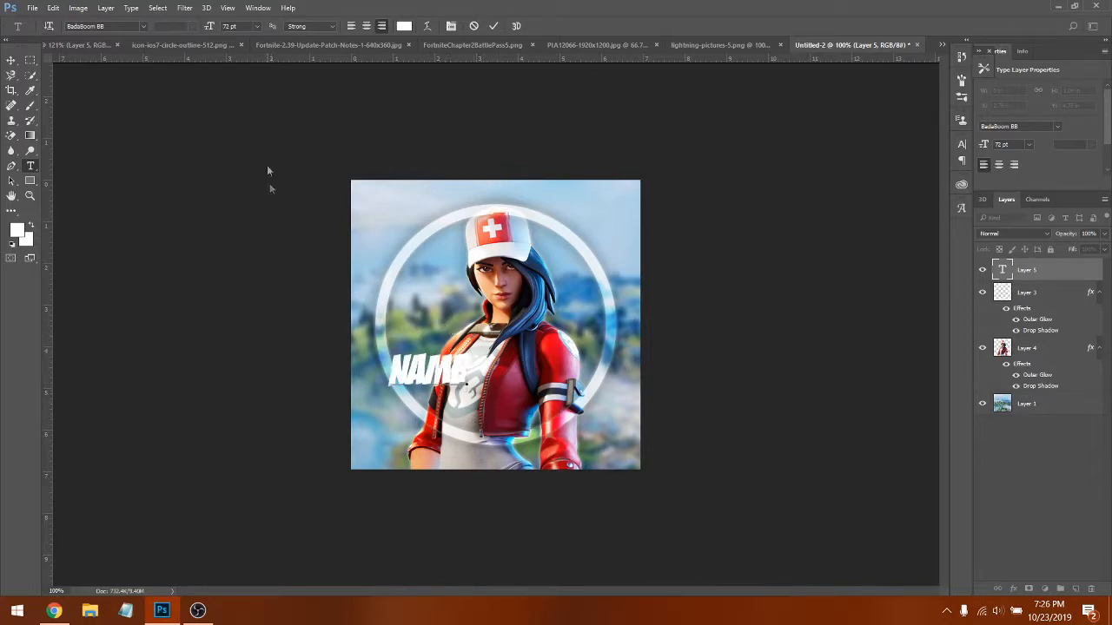
- Choose the BadaBoom BB font for the NAME text
{"action": "left_click", "coordinate": [143, 26]}
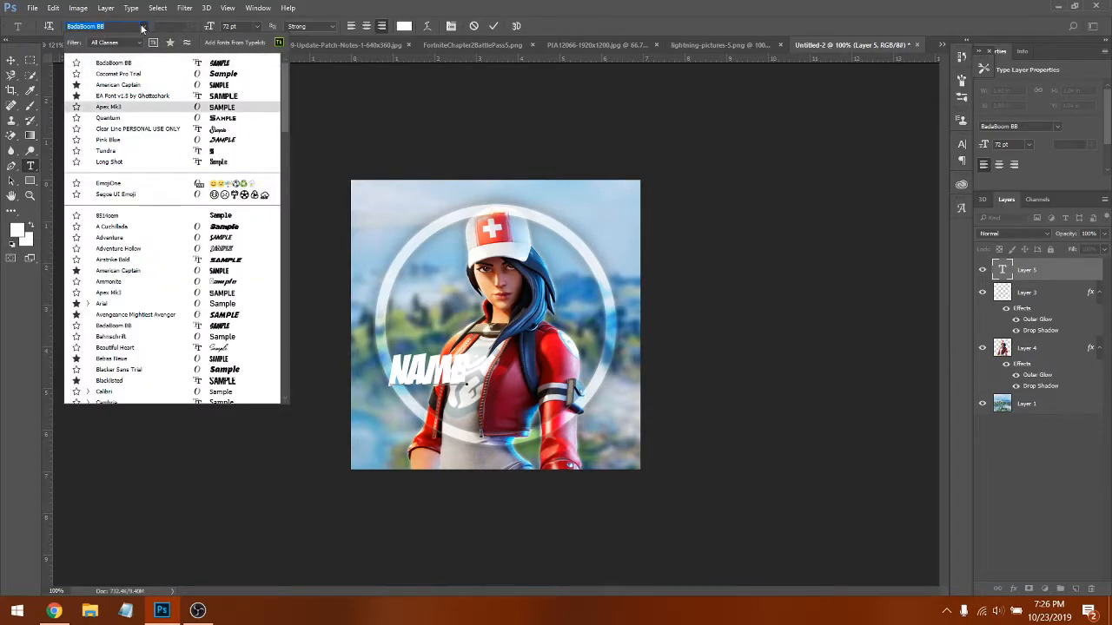
{"action": "left_click", "coordinate": [150, 28]}
{"action": "left_click", "coordinate": [144, 26]}
{"action": "left_click", "coordinate": [130, 63]}
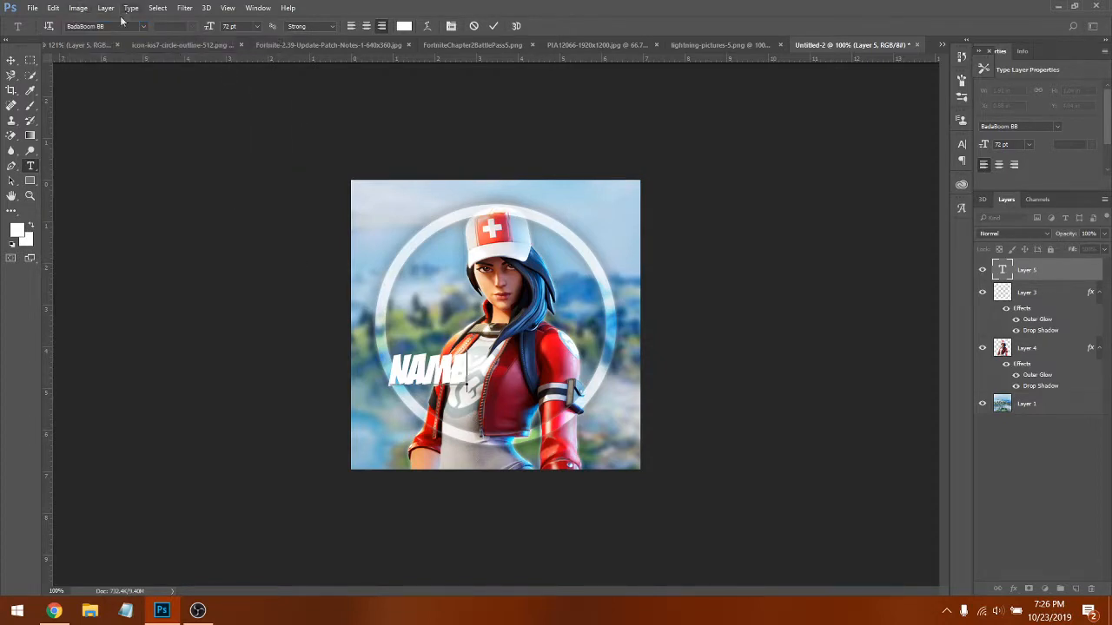
- Scale the NAME text up to about 195% and centre it across the character's chest
{"action": "left_click", "coordinate": [53, 8]}
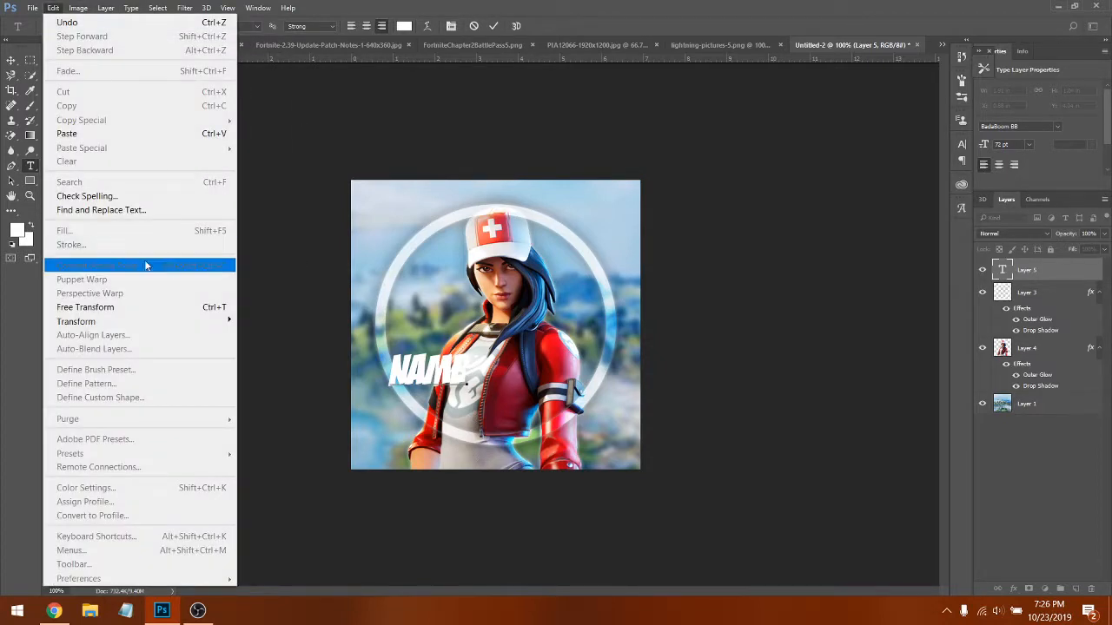
{"action": "left_click", "coordinate": [154, 308]}
{"action": "left_click_drag", "start_coordinate": [443, 376], "coordinate": [532, 402]}
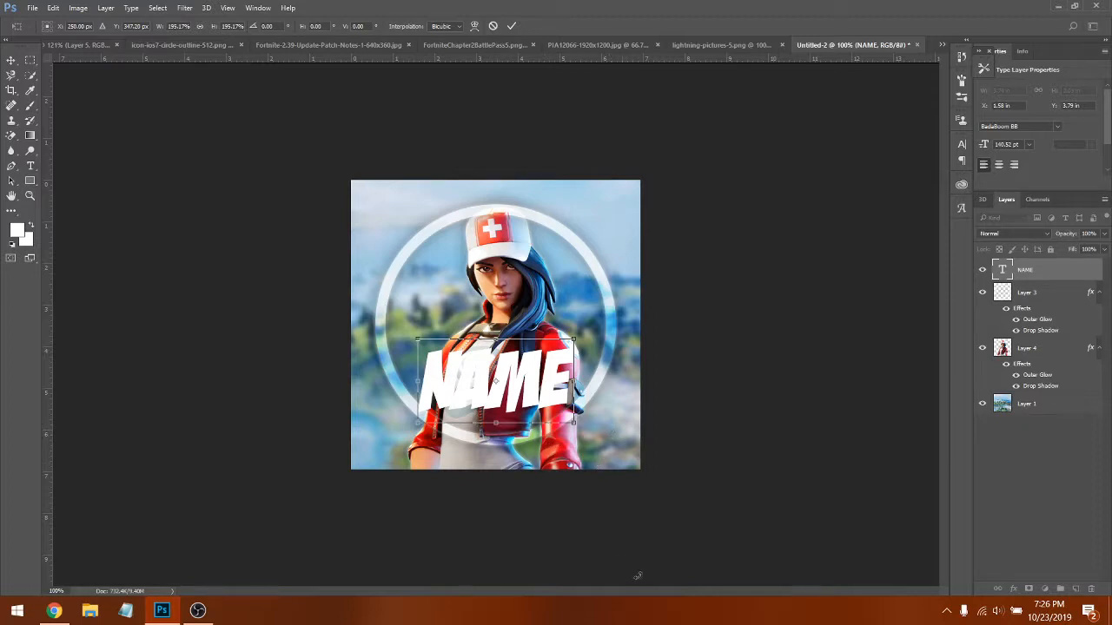
{"action": "key", "text": "Return"}
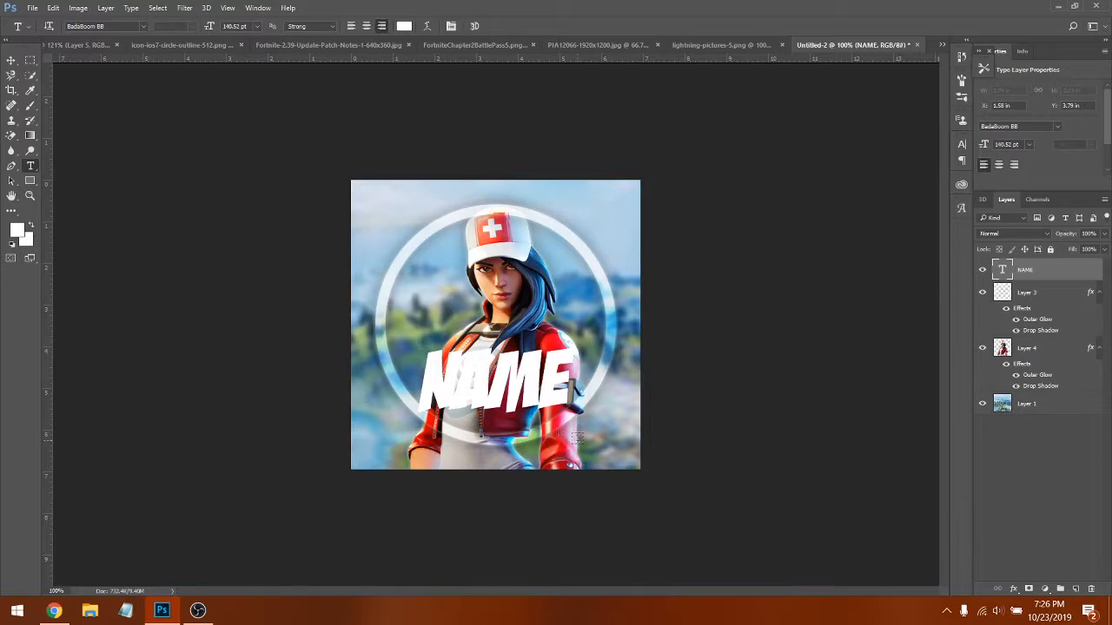
{"action": "left_click", "coordinate": [12, 61]}
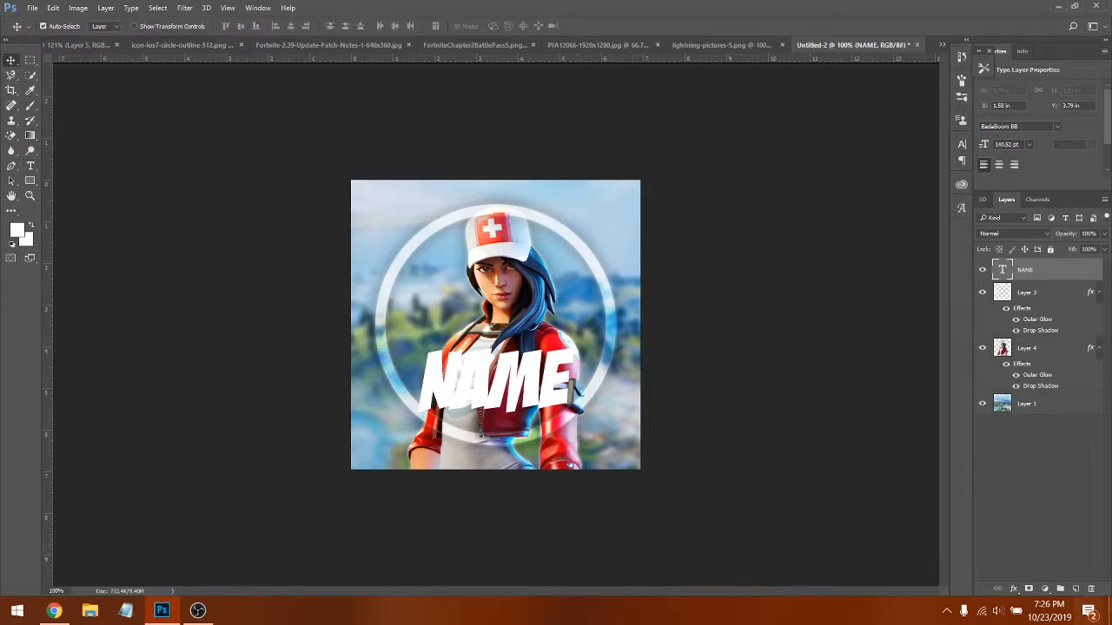
- Add a drop shadow with 71% opacity to the NAME text layer
{"action": "double_click", "coordinate": [1064, 272]}
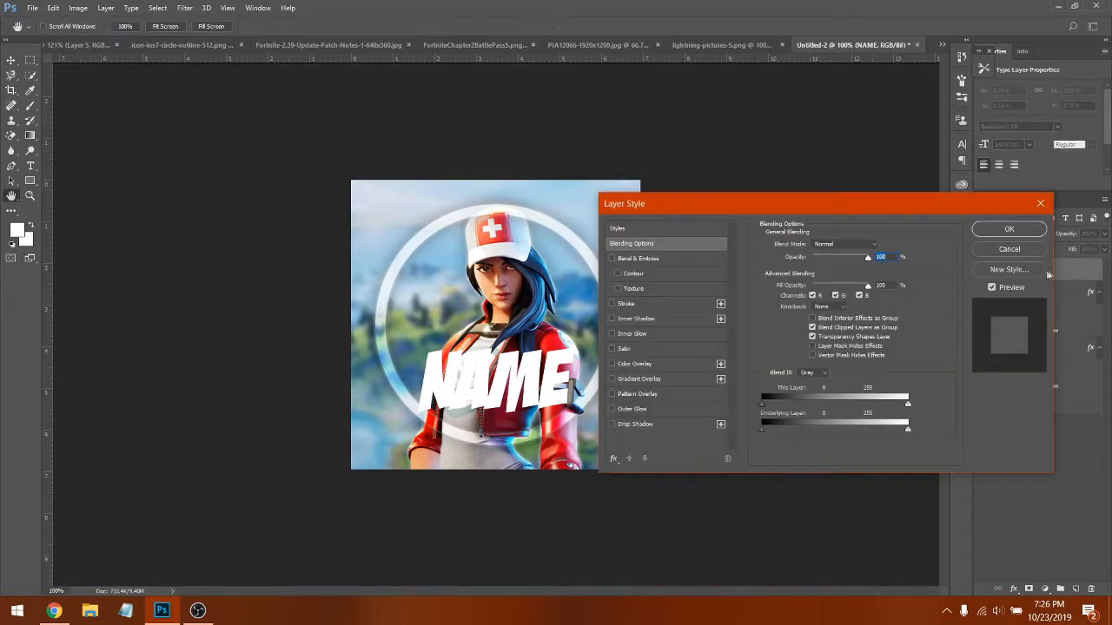
{"action": "left_click", "coordinate": [630, 425]}
{"action": "type", "text": "71"}
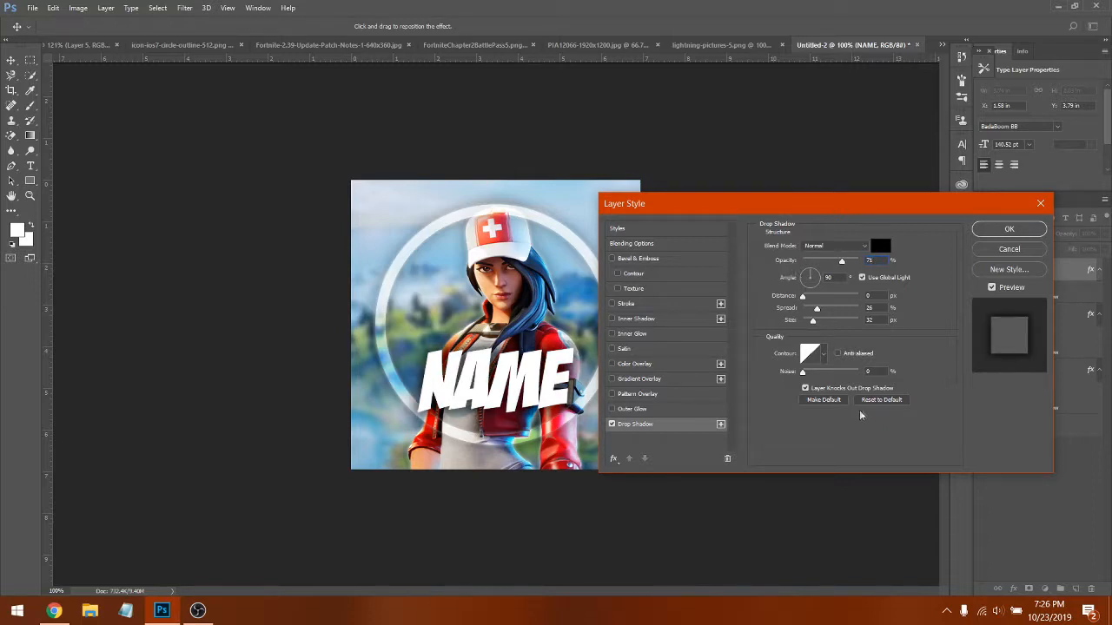
{"action": "type", "text": "5"}
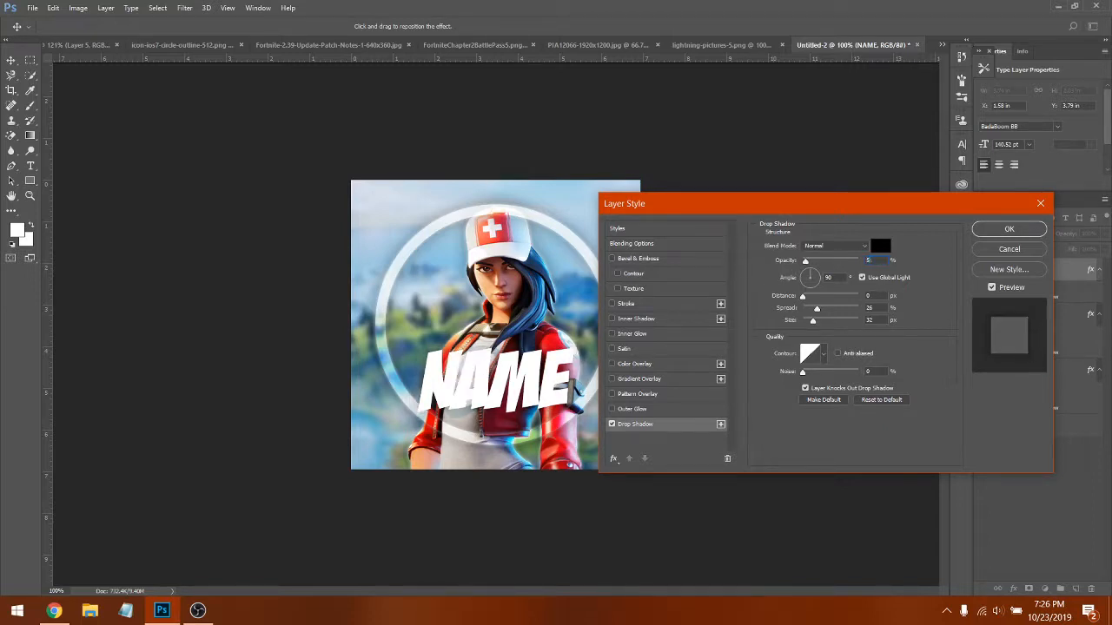
{"action": "type", "text": "171"}
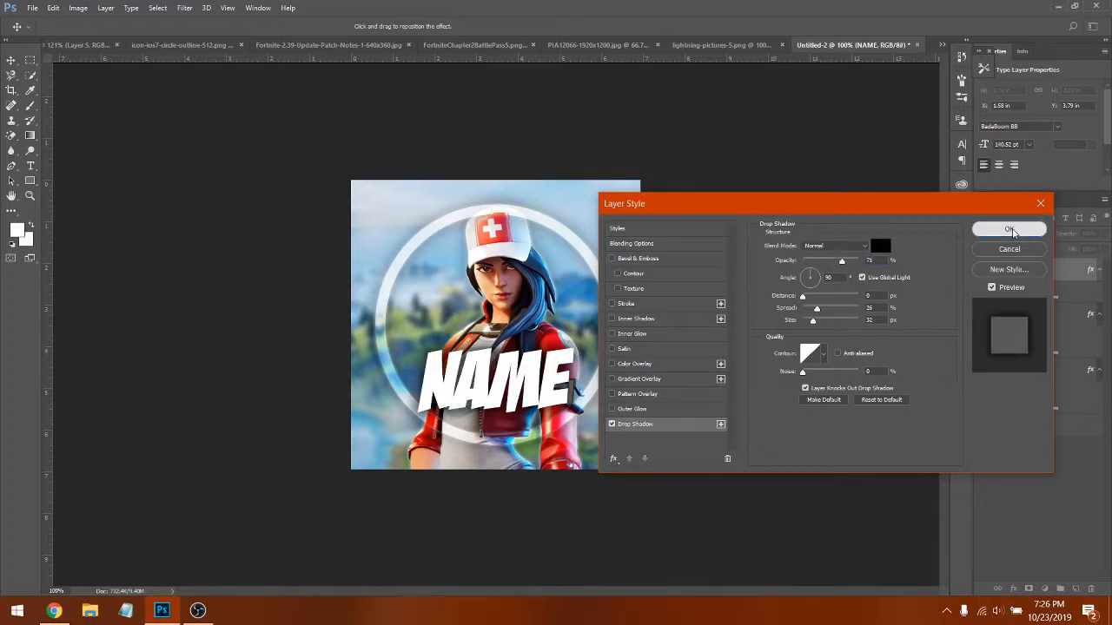
{"action": "left_click", "coordinate": [1009, 230]}
- Compare the Untitled-2 picture with the finished version in Untitled-1, examining its layers and their effects
{"action": "left_click", "coordinate": [89, 46]}
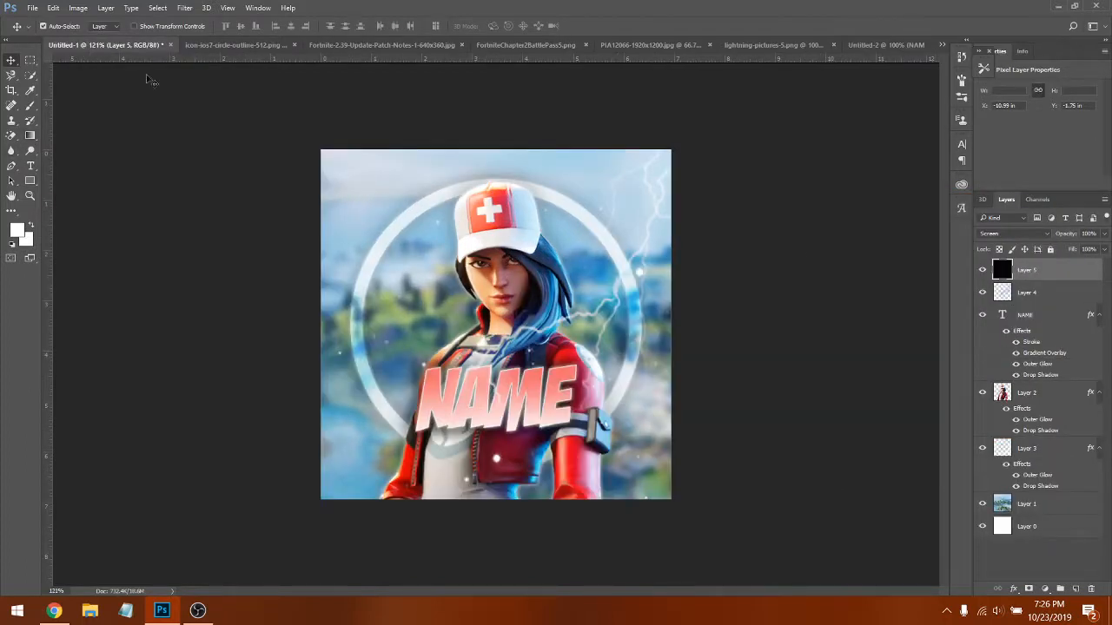
{"action": "left_click", "coordinate": [867, 45]}
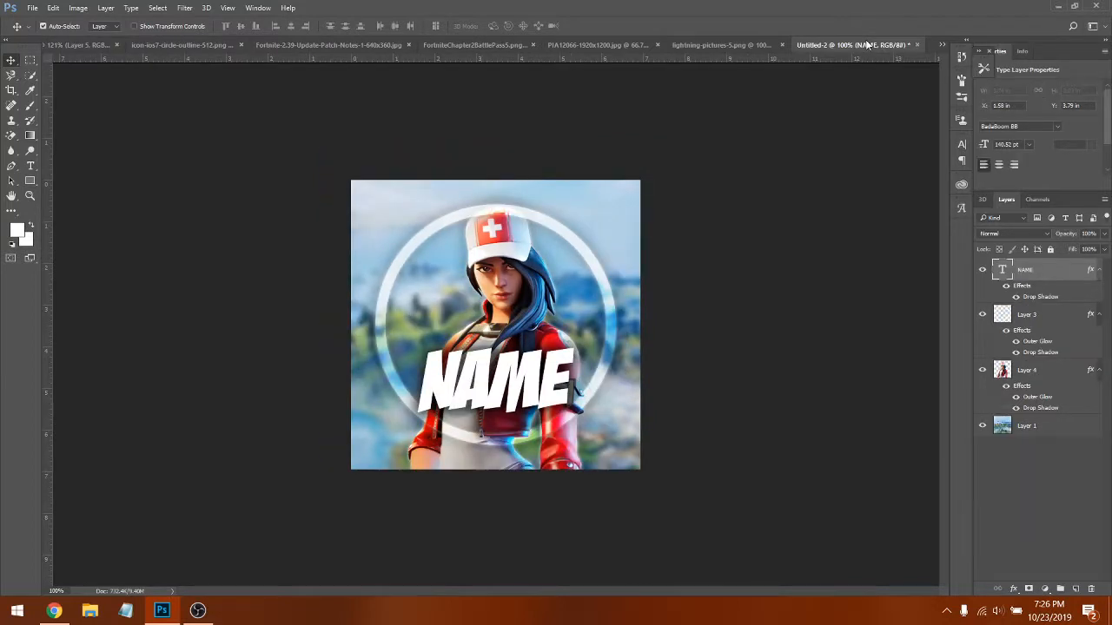
{"action": "left_click", "coordinate": [103, 45]}
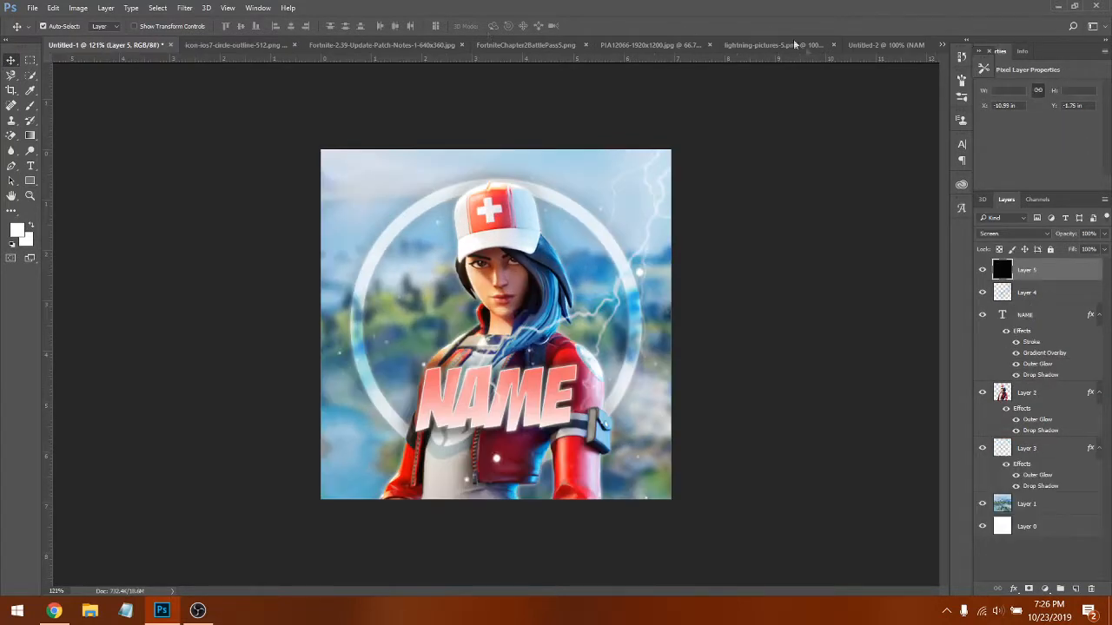
{"action": "left_click", "coordinate": [867, 45]}
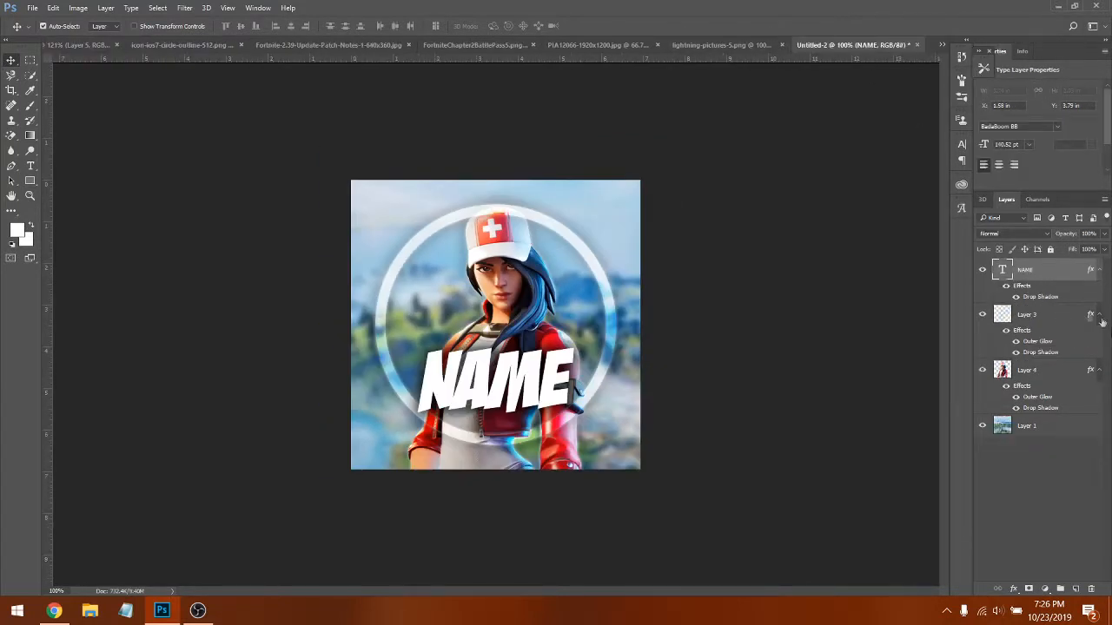
{"action": "left_click", "coordinate": [76, 48]}
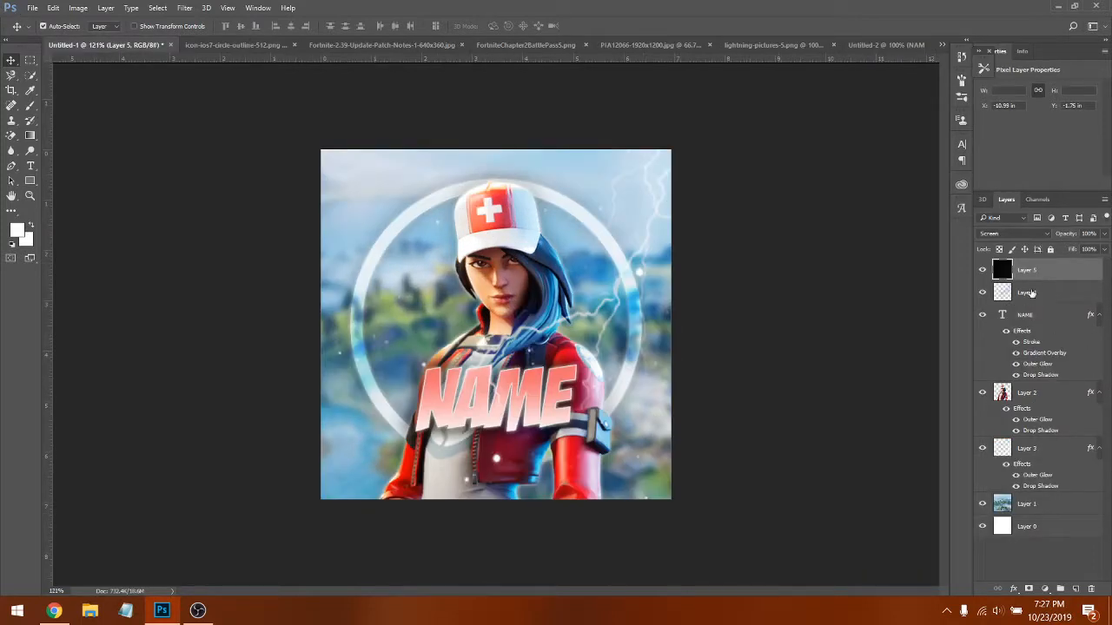
{"action": "key", "text": "shift+alt+o"}
{"action": "left_click", "coordinate": [1058, 446]}
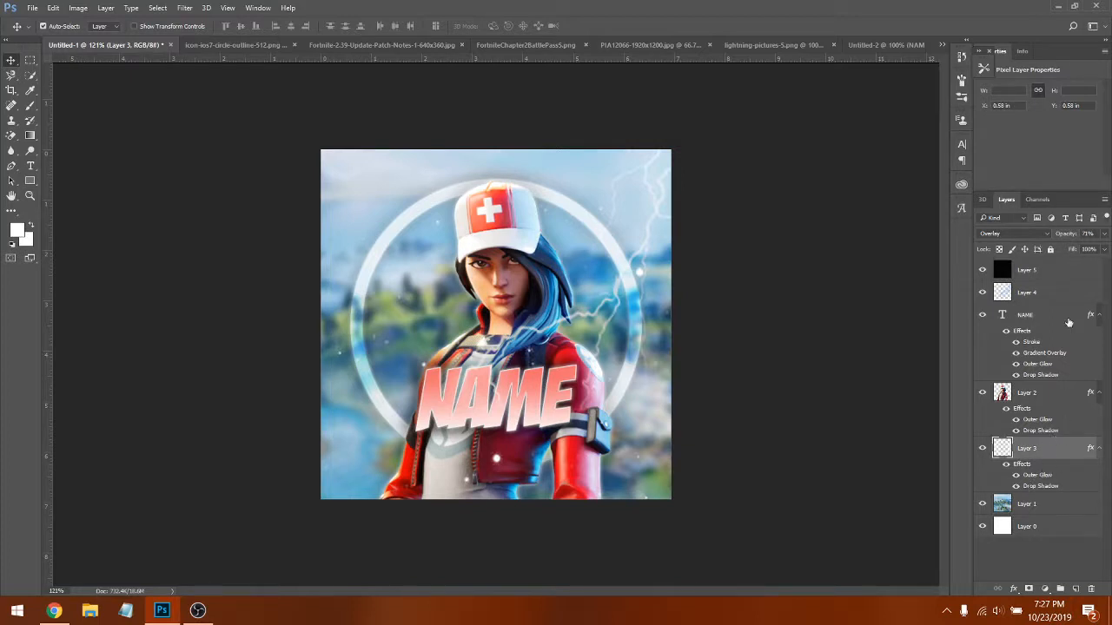
{"action": "left_click", "coordinate": [1025, 274]}
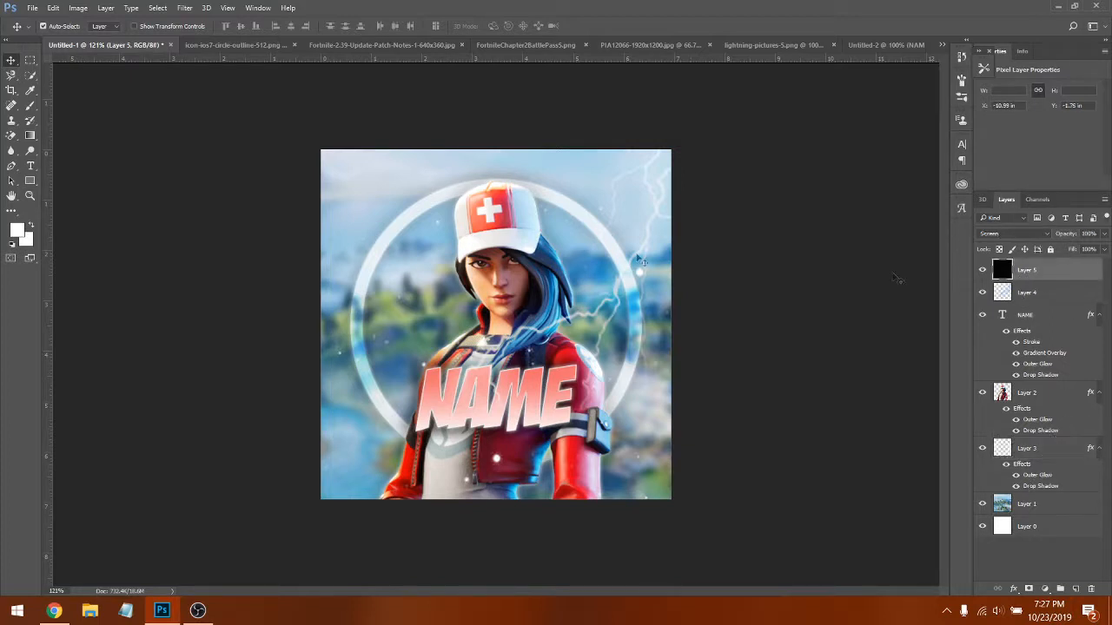
{"action": "left_click", "coordinate": [873, 44]}
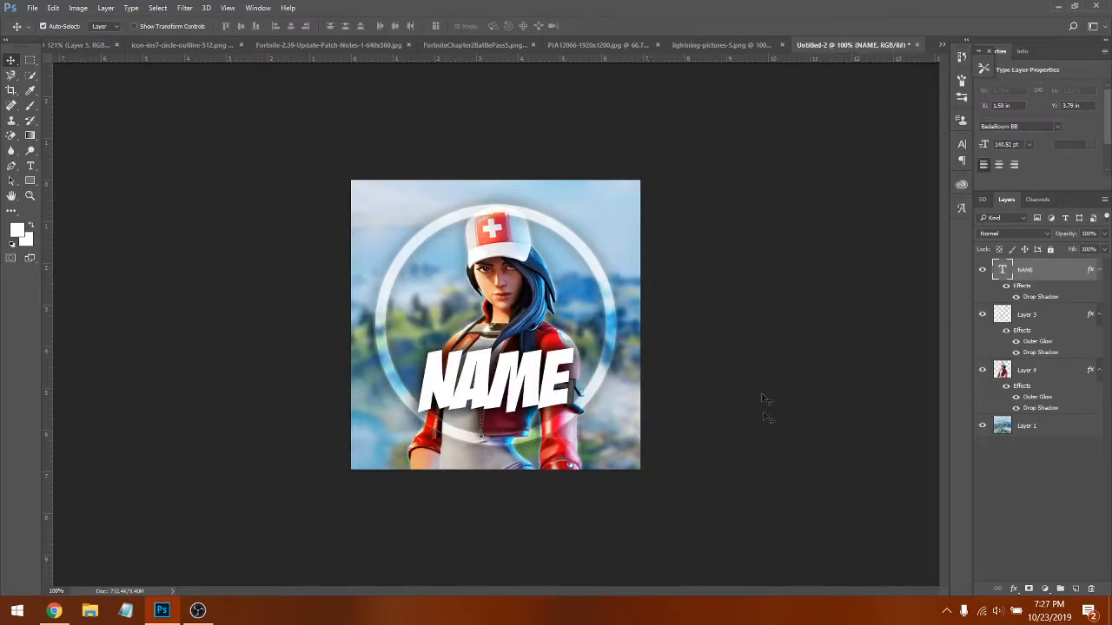
- Add an outer glow and a white-to-red linear gradient overlay at 71% opacity to the NAME text layer
{"action": "double_click", "coordinate": [1056, 275]}
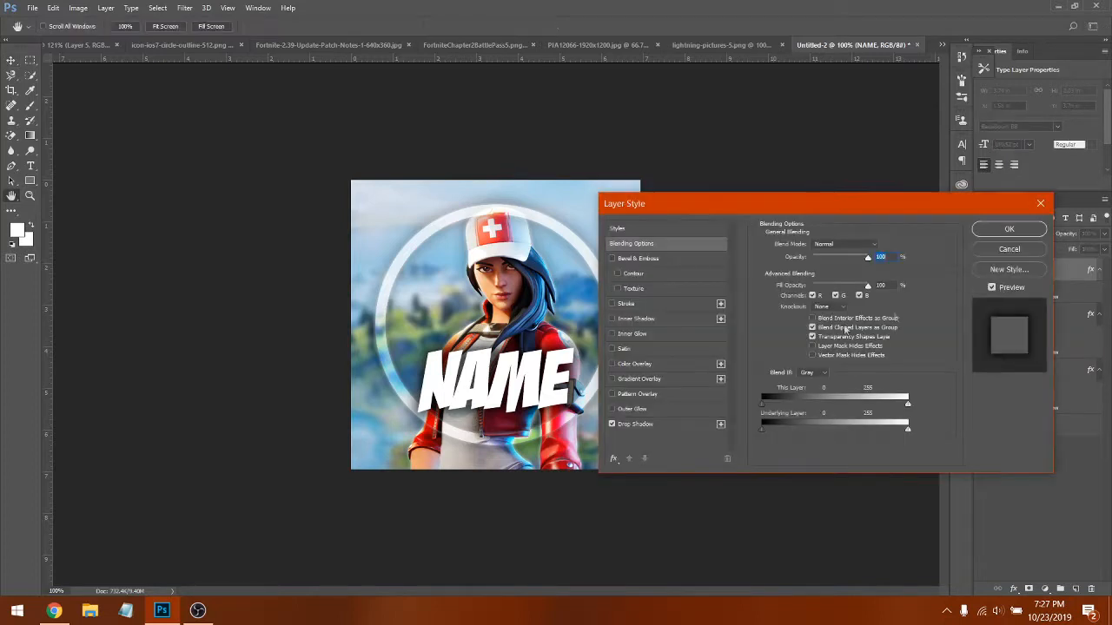
{"action": "left_click", "coordinate": [624, 410]}
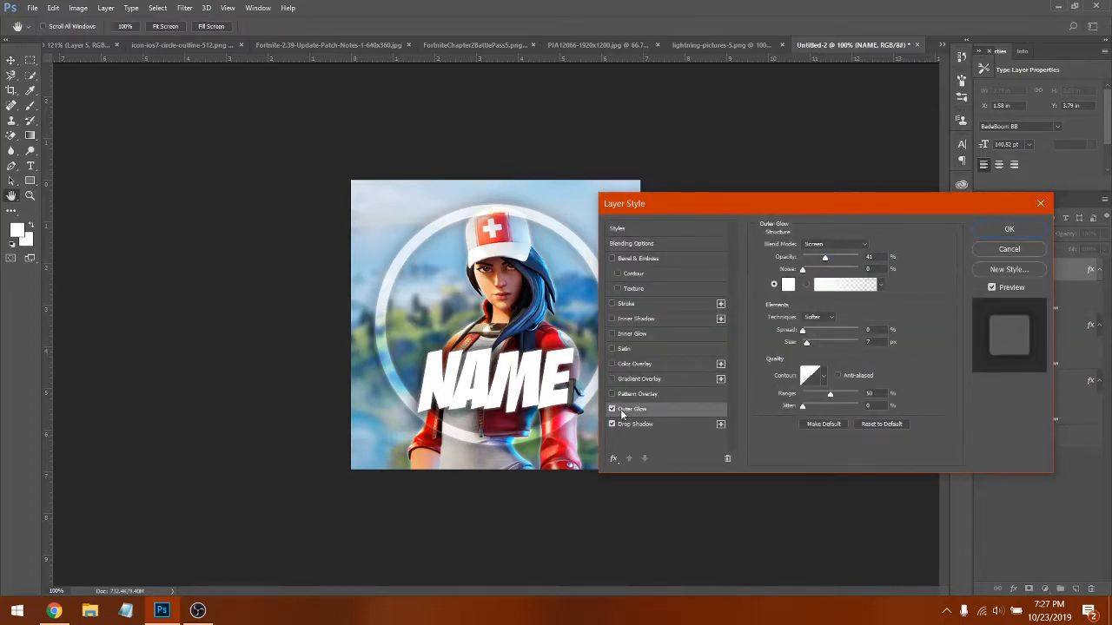
{"action": "left_click", "coordinate": [627, 383]}
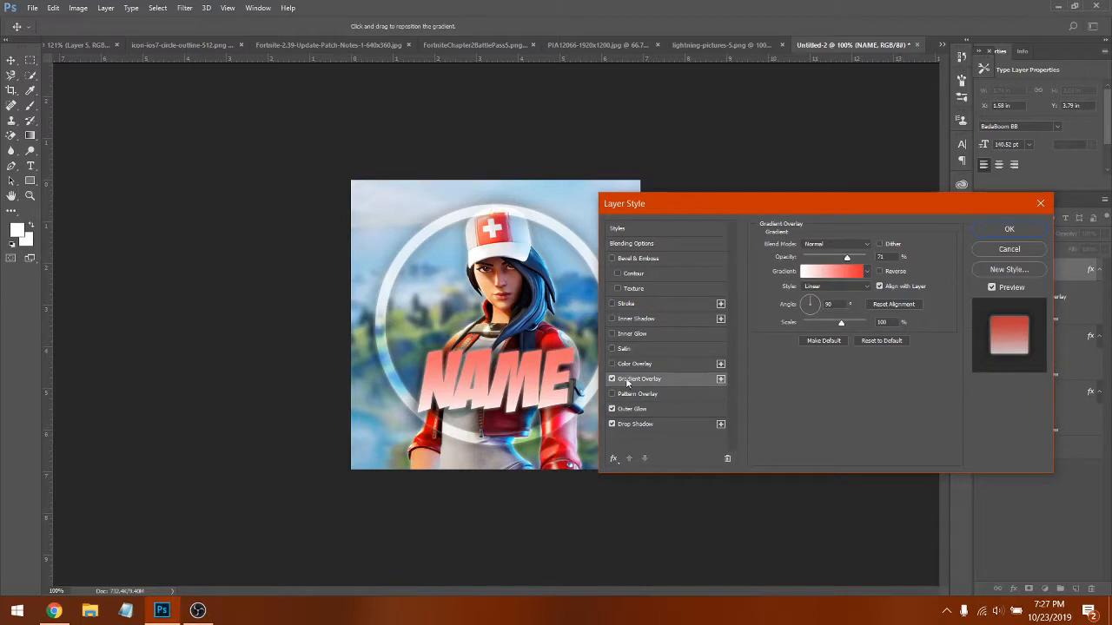
{"action": "left_click", "coordinate": [866, 273]}
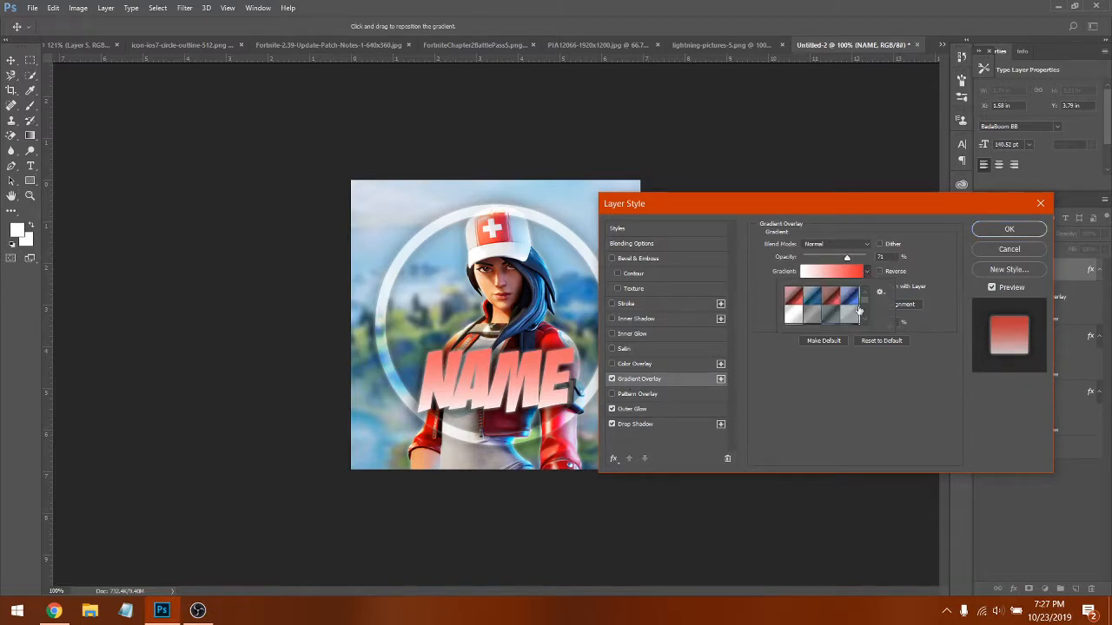
{"action": "left_click", "coordinate": [869, 272]}
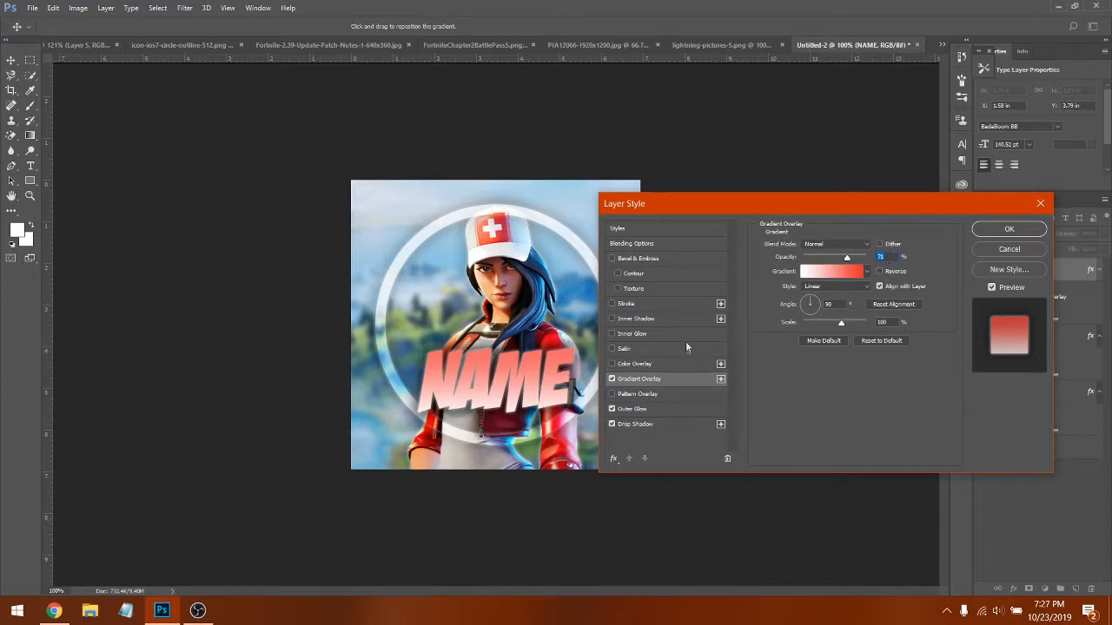
{"action": "left_click", "coordinate": [612, 409]}
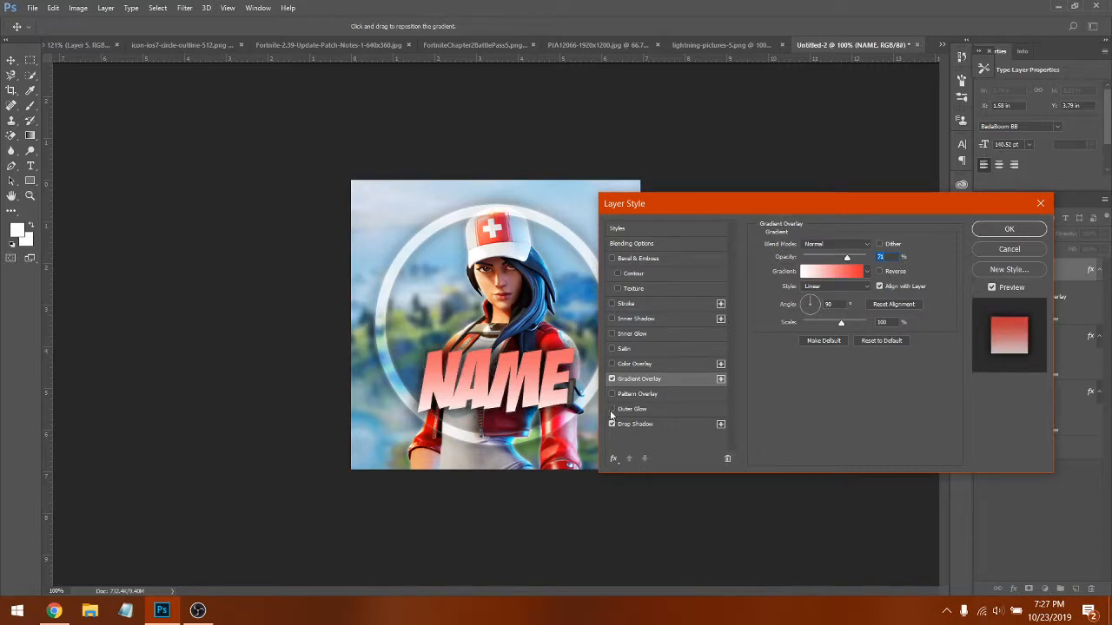
{"action": "left_click", "coordinate": [612, 409]}
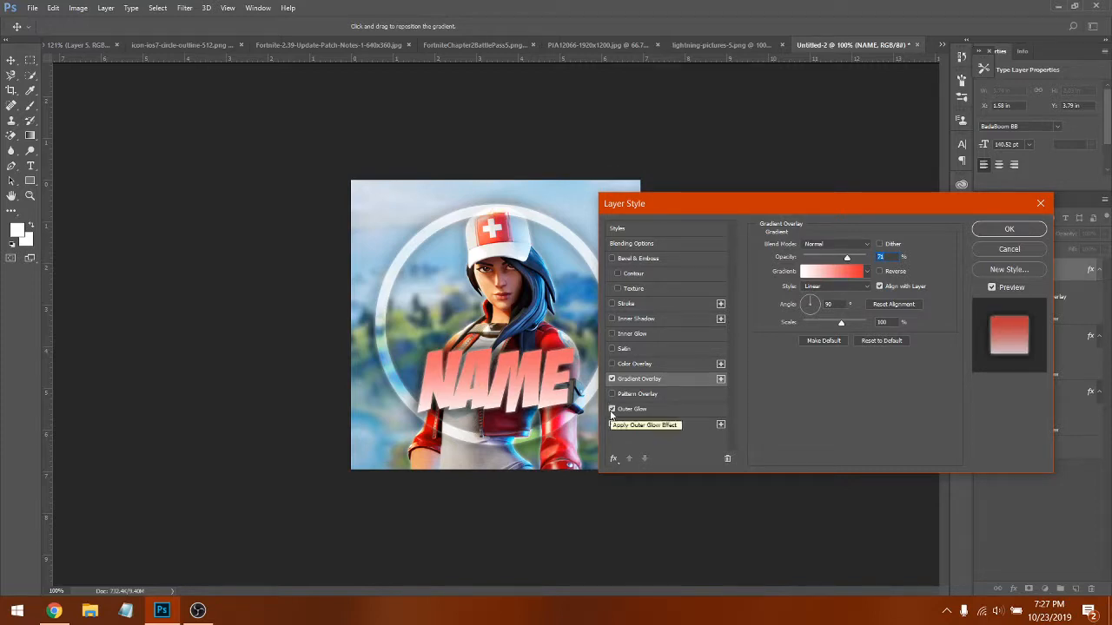
{"action": "left_click", "coordinate": [995, 236]}
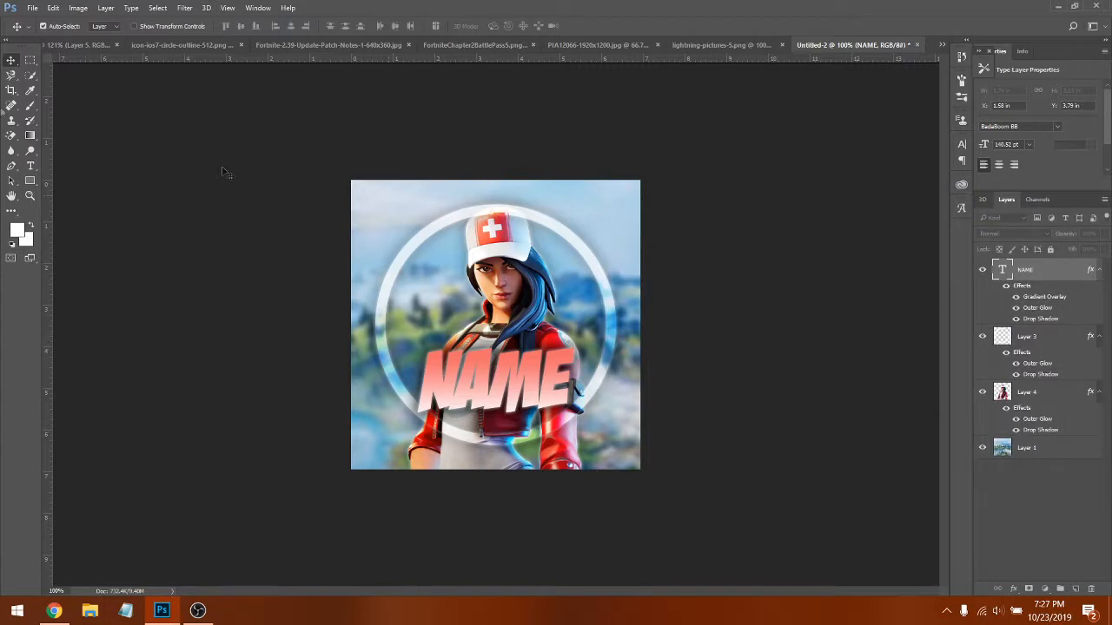
- Turn off the NAME text's outer glow and add a 1 px white stroke positioned inside, checking against the Untitled-1 version
{"action": "left_click", "coordinate": [87, 46]}
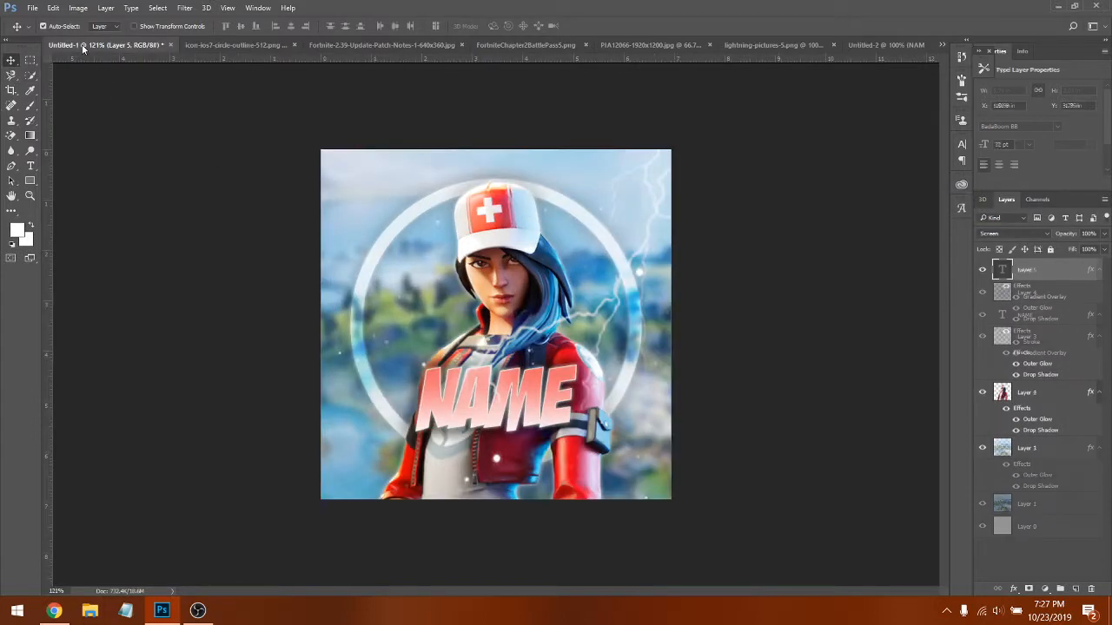
{"action": "left_click", "coordinate": [881, 46]}
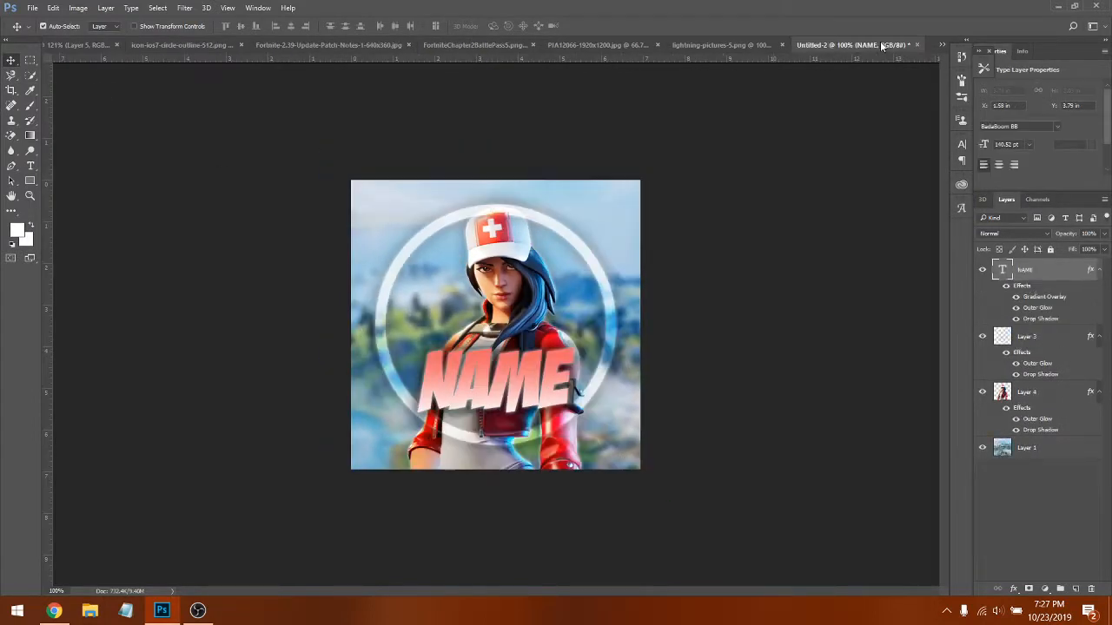
{"action": "double_click", "coordinate": [1065, 278]}
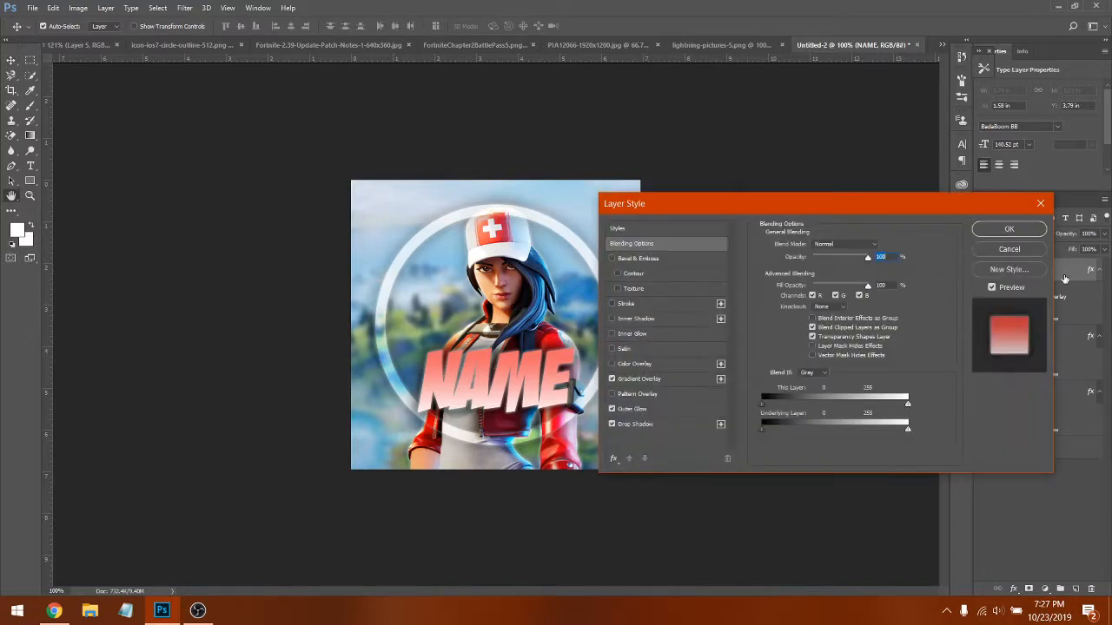
{"action": "left_click", "coordinate": [611, 409]}
{"action": "left_click", "coordinate": [634, 304]}
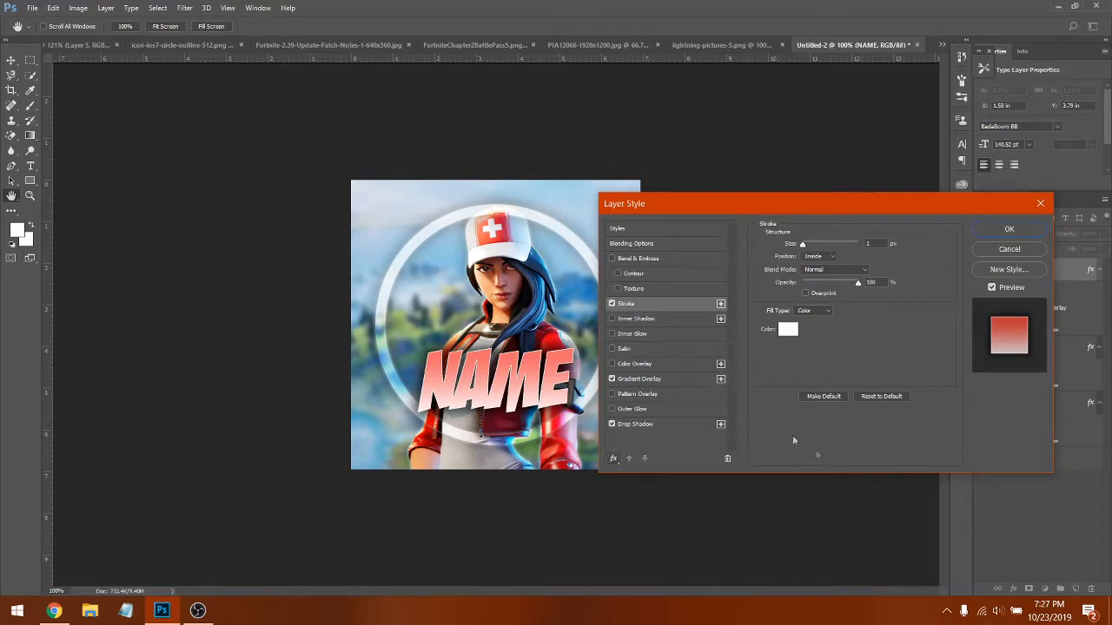
{"action": "left_click", "coordinate": [1020, 233]}
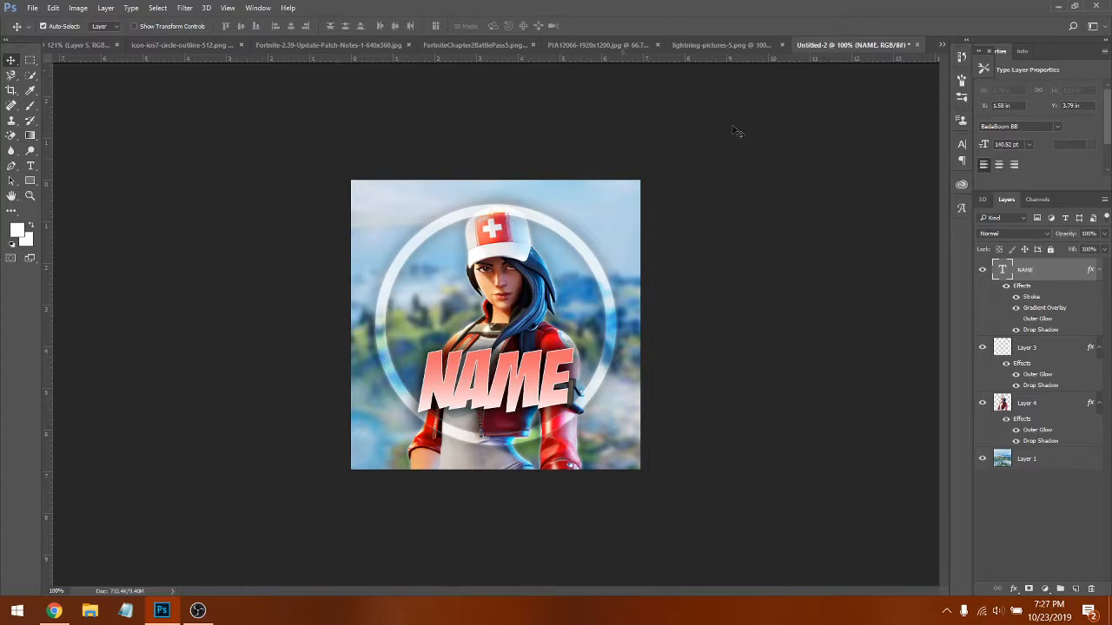
- Copy the lightning from lightning-pictures-5.png into Untitled-2, then enlarge and rotate it to run from the upper-right corner to the character's neck
{"action": "left_click", "coordinate": [706, 45]}
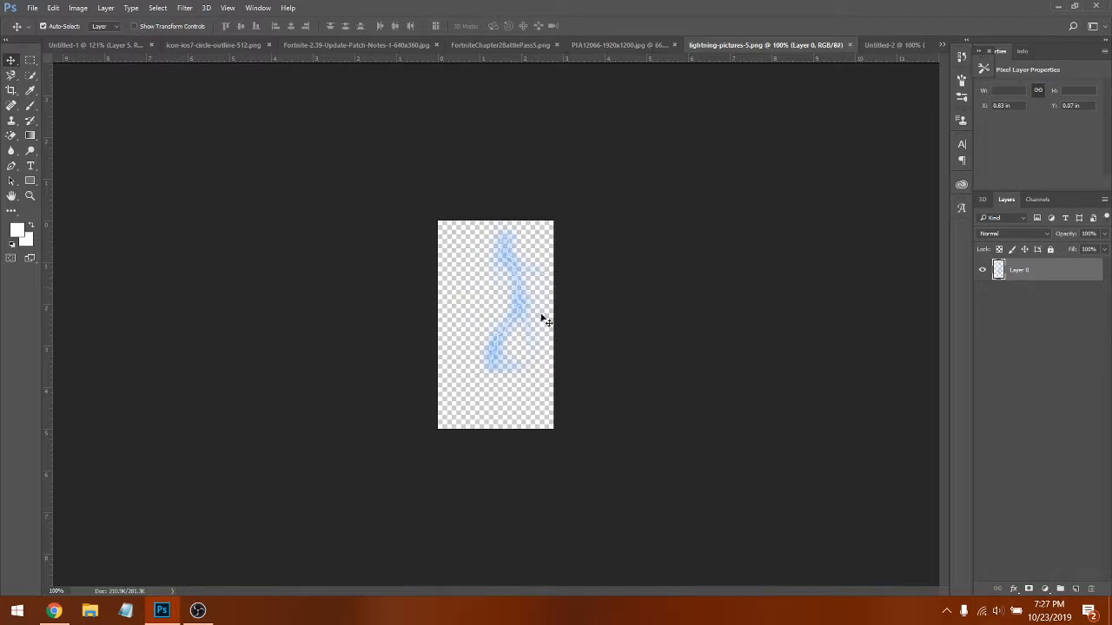
{"action": "left_click_drag", "start_coordinate": [514, 321], "coordinate": [487, 354]}
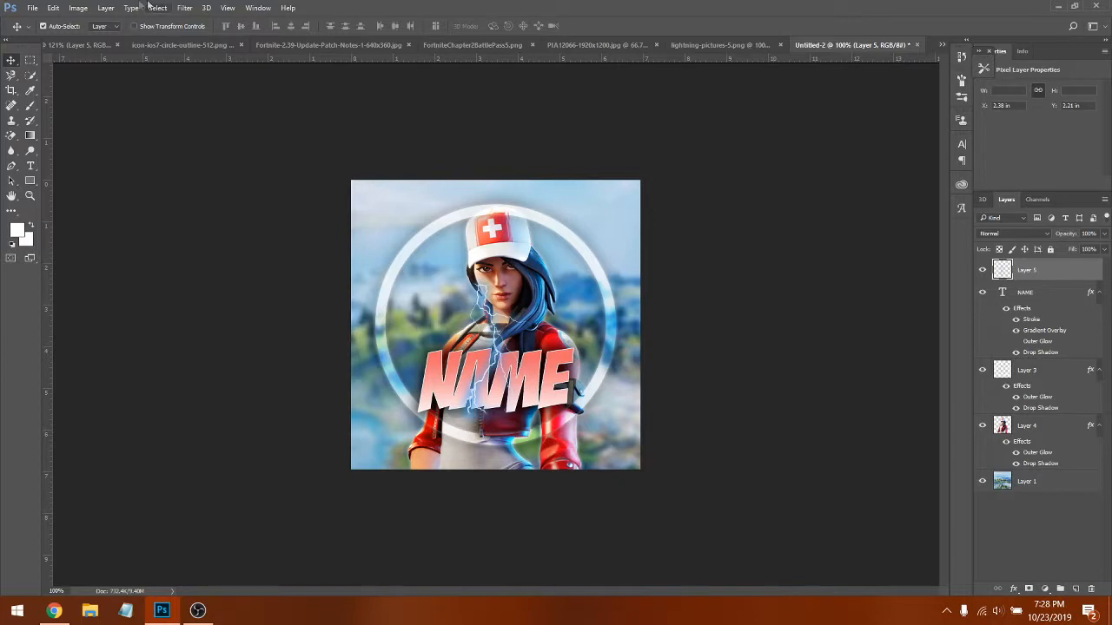
{"action": "left_click", "coordinate": [53, 7]}
{"action": "left_click", "coordinate": [147, 308]}
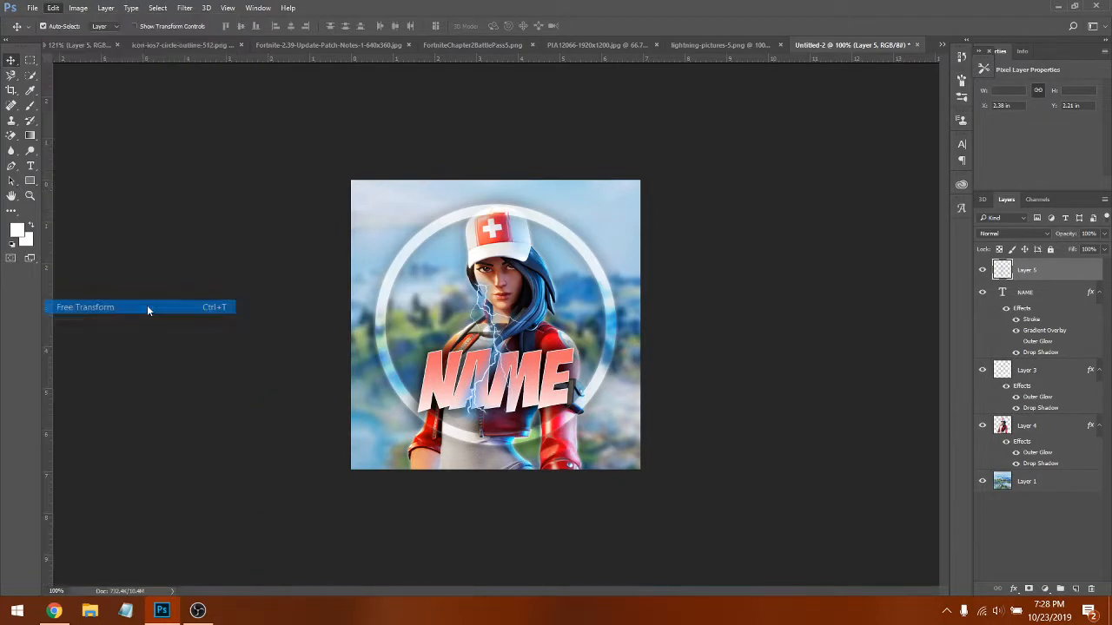
{"action": "left_click_drag", "start_coordinate": [538, 271], "coordinate": [643, 252]}
{"action": "key", "text": "Return"}
- Set the lightning layer's blend mode to Color Dodge and its opacity to 75%, then deselect the layer
{"action": "left_click", "coordinate": [1012, 233]}
{"action": "left_click", "coordinate": [1023, 321]}
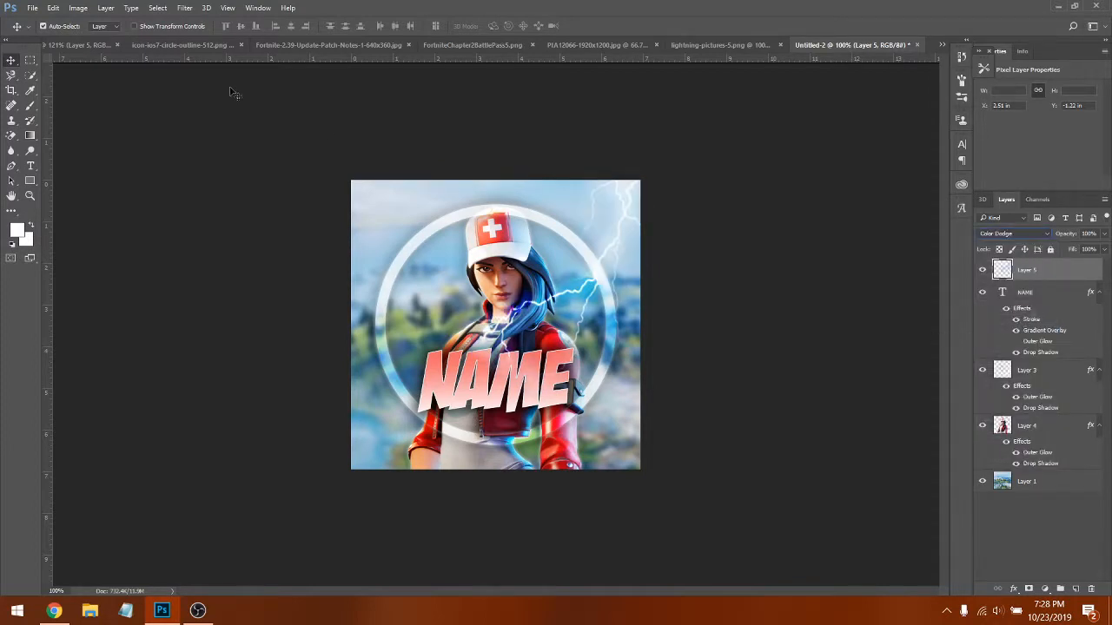
{"action": "left_click", "coordinate": [83, 45]}
{"action": "left_click", "coordinate": [878, 44]}
{"action": "type", "text": "75"}
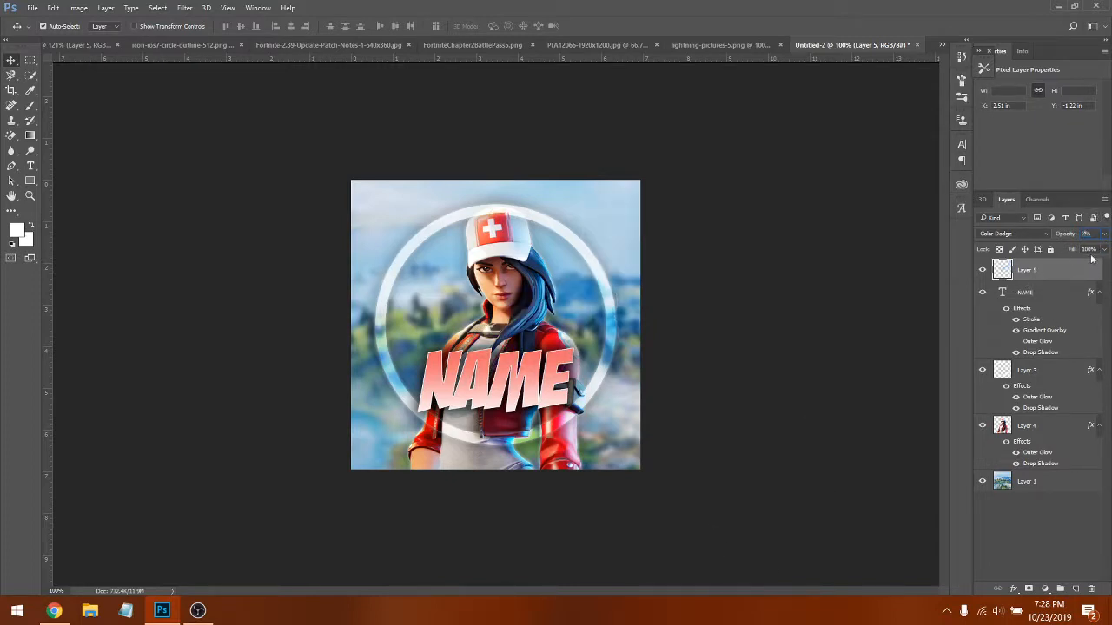
{"action": "left_click", "coordinate": [1029, 546]}
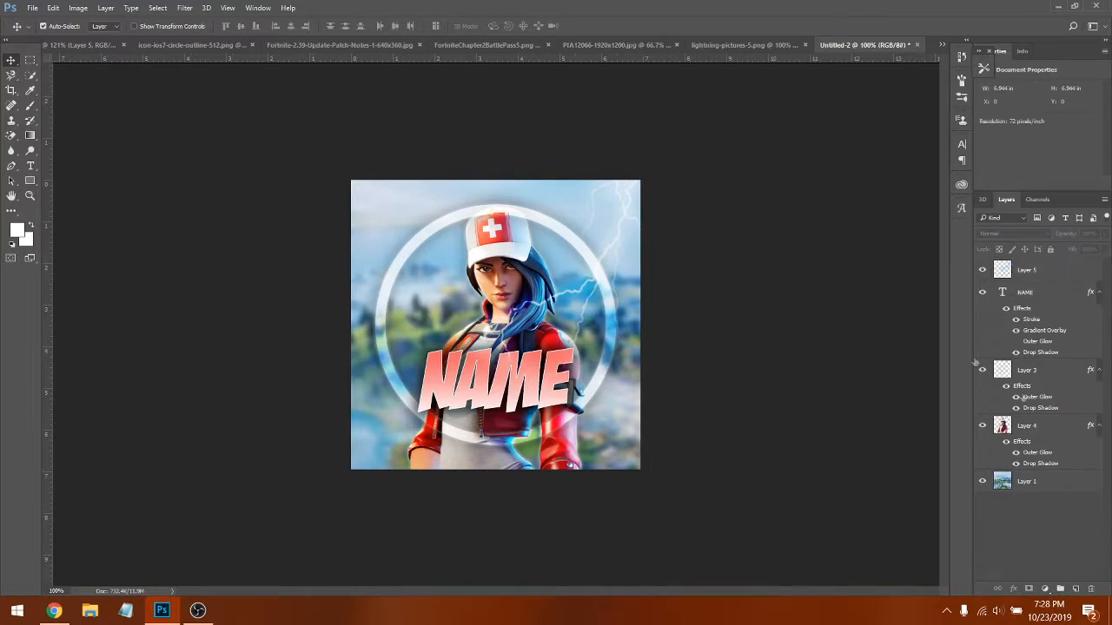
- Copy the starfield from PIA12066-1920x1200.jpg into Untitled-2 as the uppermost layer, covering the whole canvas
{"action": "left_click", "coordinate": [725, 44]}
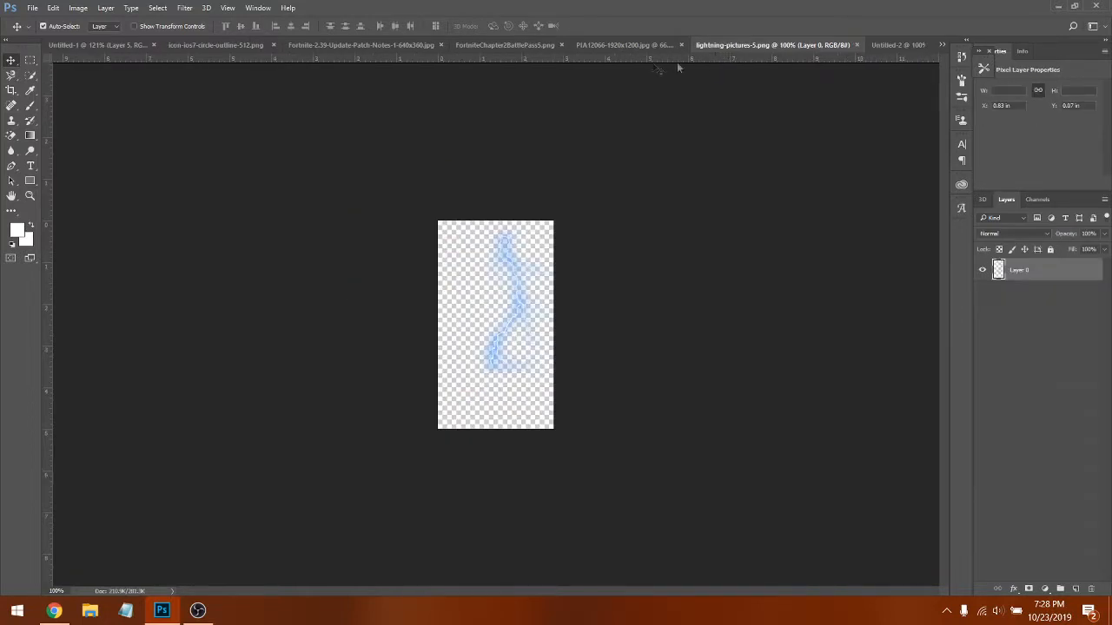
{"action": "left_click", "coordinate": [597, 44]}
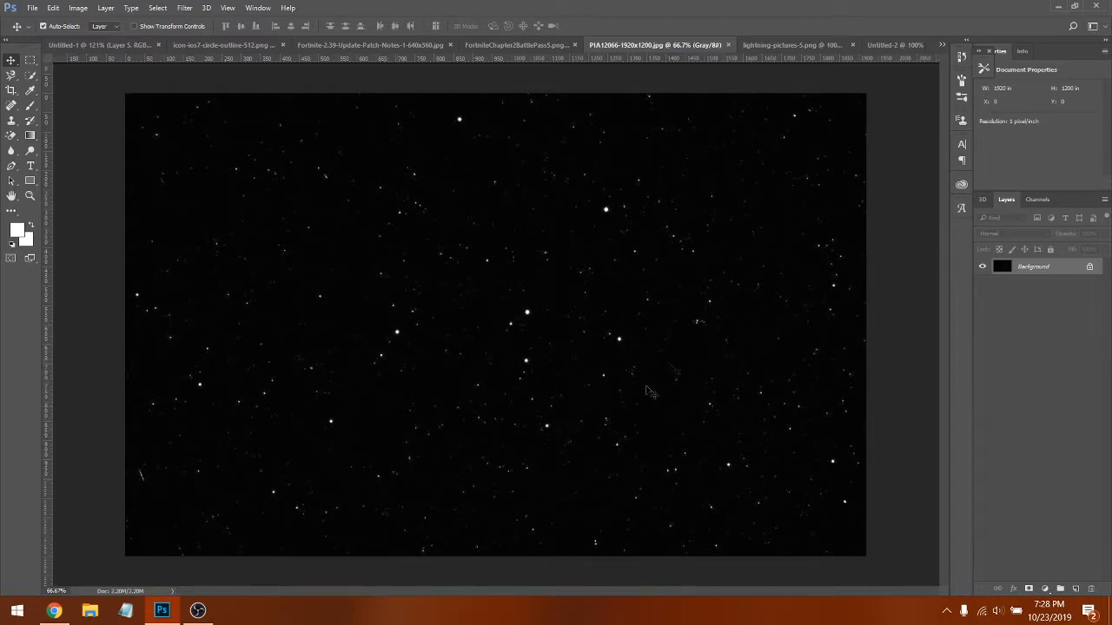
{"action": "left_click_drag", "start_coordinate": [527, 306], "coordinate": [500, 278]}
{"action": "left_click", "coordinate": [656, 259]}
{"action": "left_click_drag", "start_coordinate": [903, 86], "coordinate": [526, 347]}
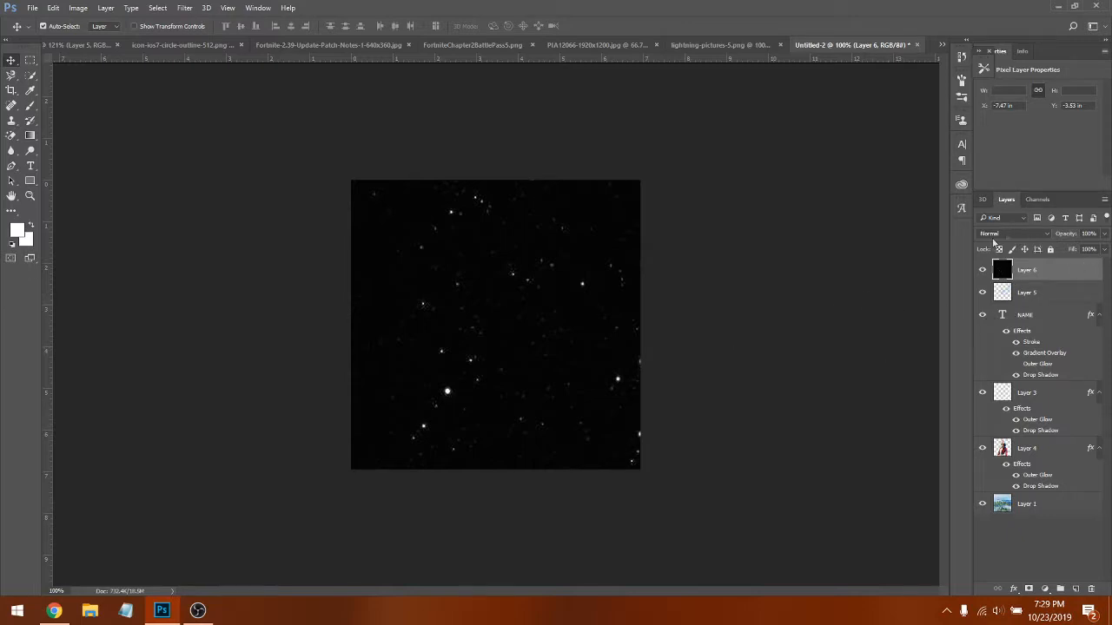
- Try the Overlay blend mode on the starfield layer, and settle on Screen
{"action": "left_click", "coordinate": [1026, 234]}
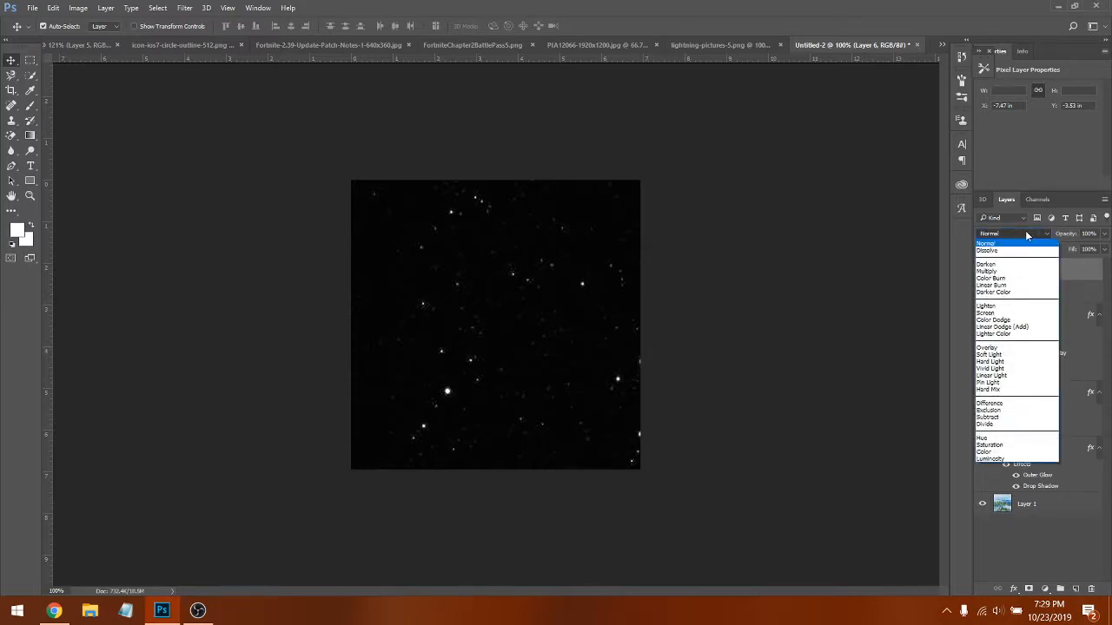
{"action": "left_click", "coordinate": [999, 348]}
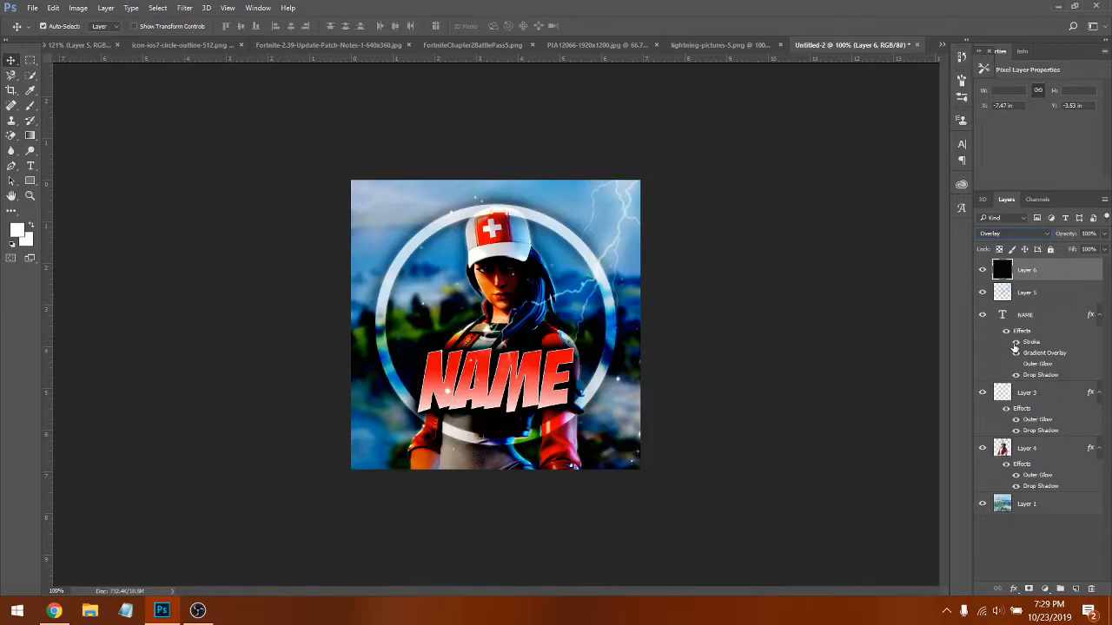
{"action": "left_click", "coordinate": [1043, 235]}
{"action": "left_click", "coordinate": [1012, 315]}
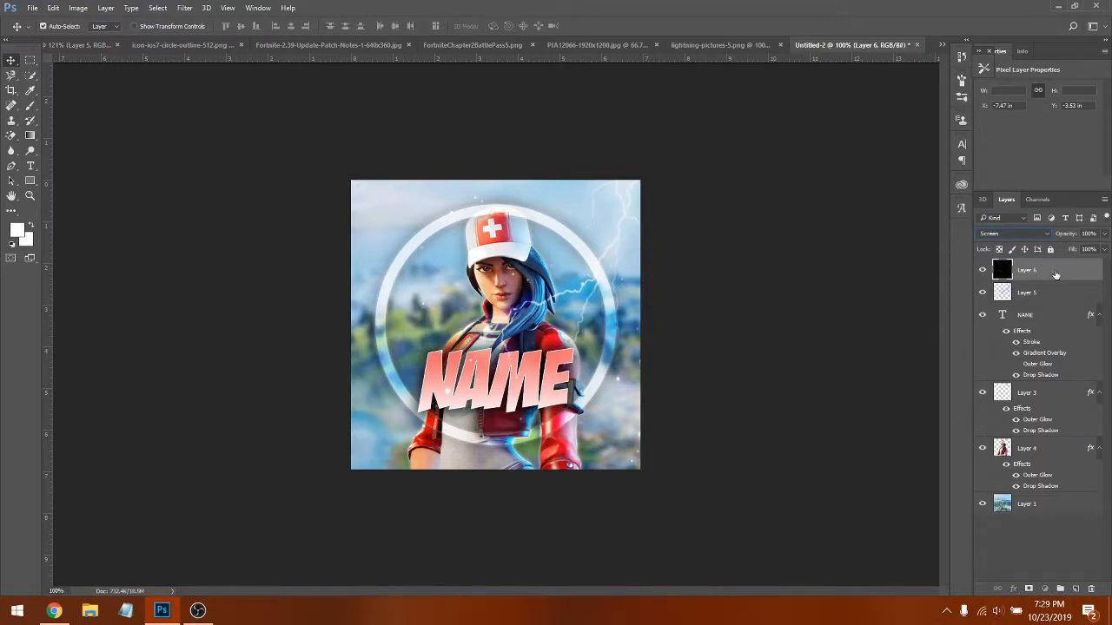
- Select all layers from the starfield down to the landscape background and convert them to a single smart object
{"action": "left_click", "coordinate": [1042, 509], "text": "shift"}
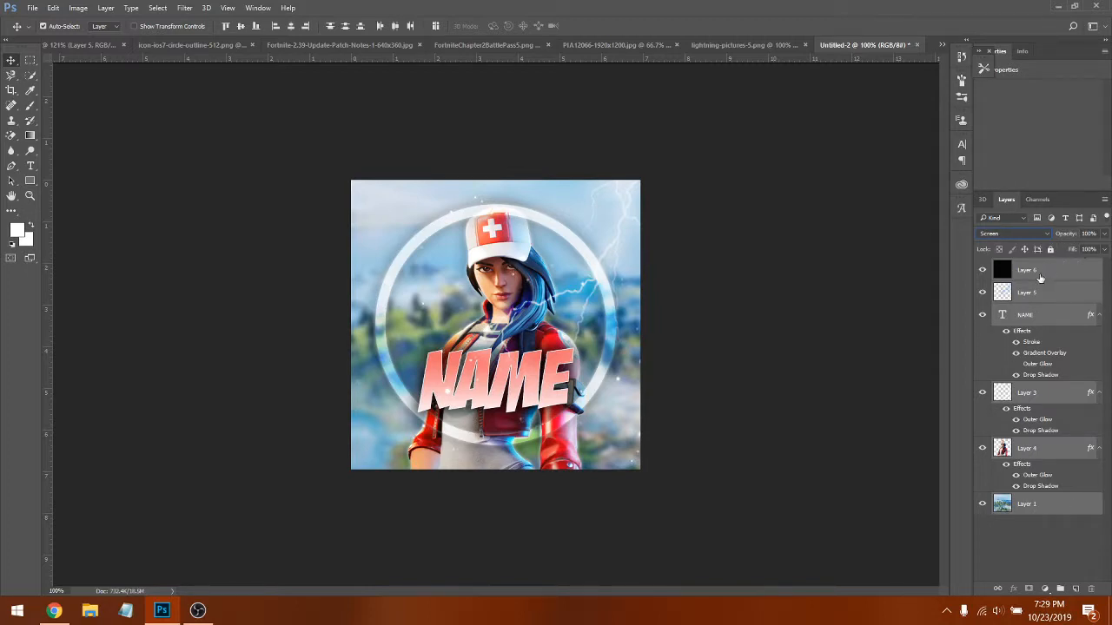
{"action": "right_click", "coordinate": [1066, 273]}
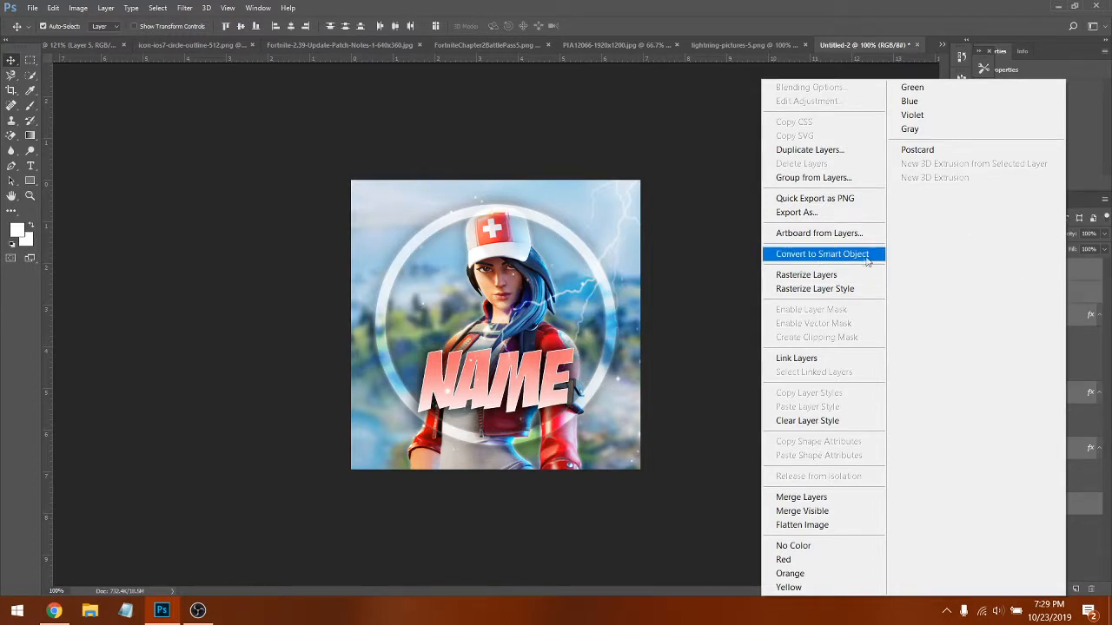
{"action": "left_click", "coordinate": [830, 258]}
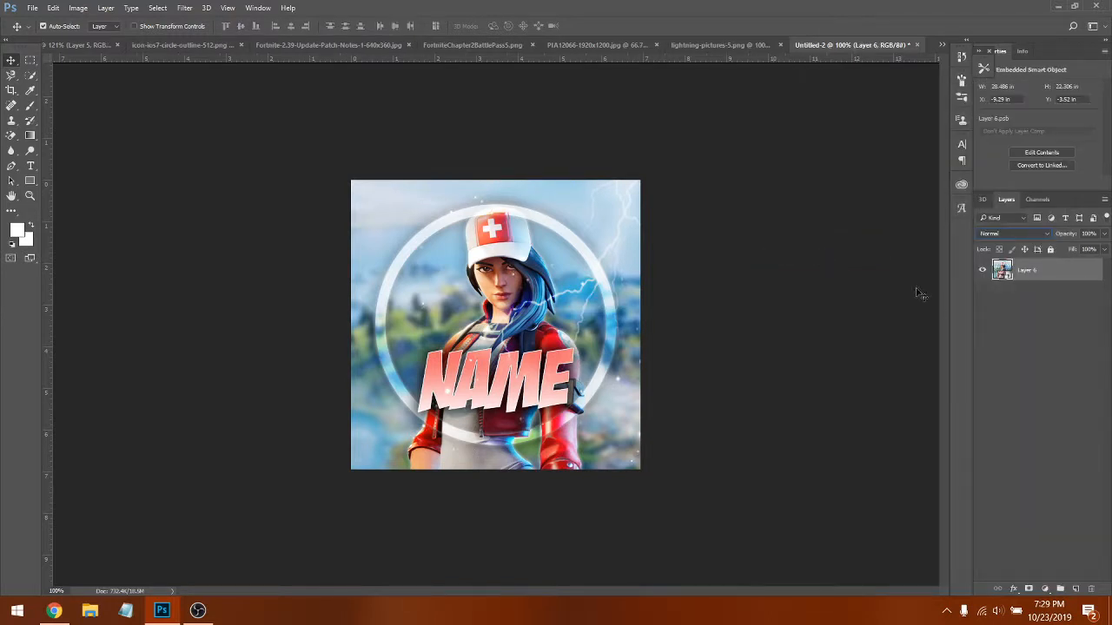
- Apply a Brightness/Contrast adjustment with brightness 0 and contrast 51 to the smart object, and compare the result with the Untitled-1 version
{"action": "left_click", "coordinate": [82, 8]}
{"action": "mouse_move", "coordinate": [110, 42]}
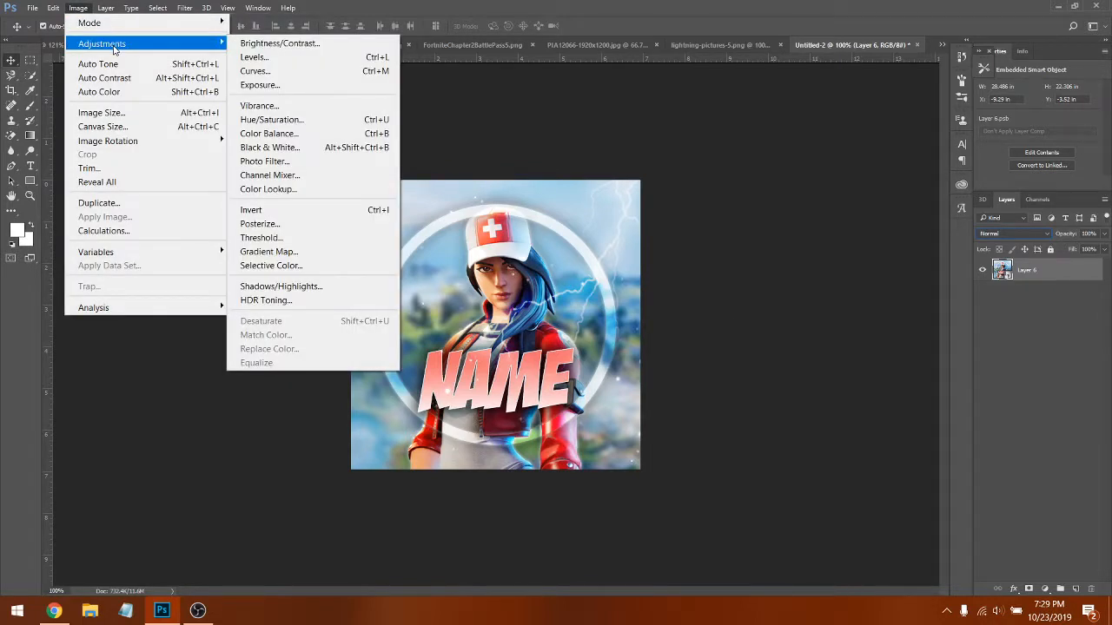
{"action": "left_click", "coordinate": [291, 44]}
{"action": "left_click_drag", "start_coordinate": [558, 227], "coordinate": [540, 228]}
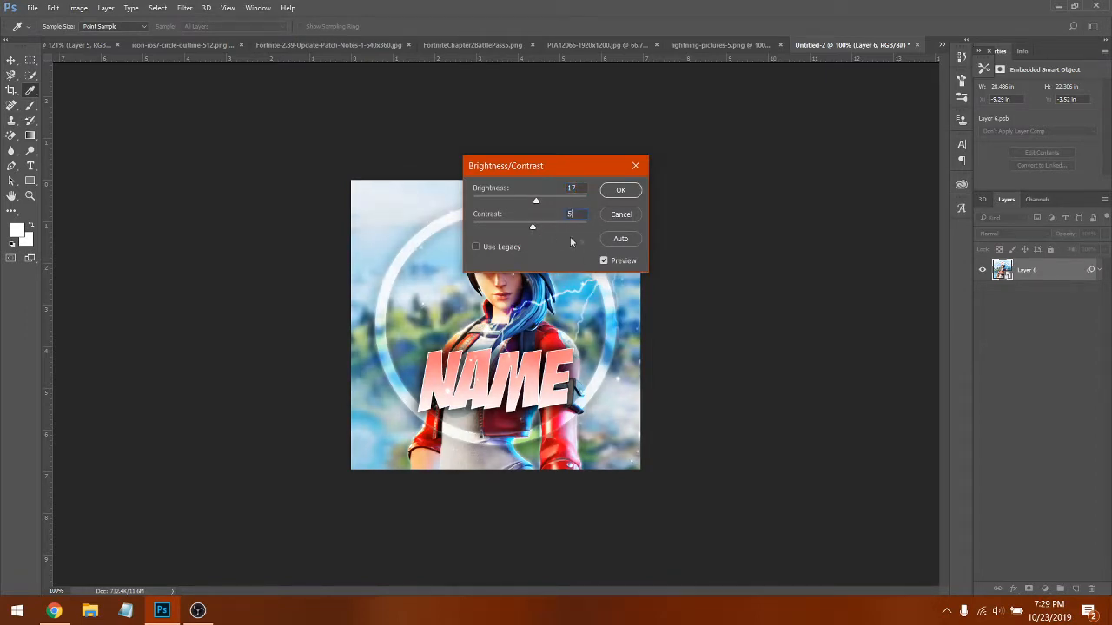
{"action": "type", "text": "1"}
{"action": "mouse_move", "coordinate": [531, 199]}
{"action": "left_mouse_down"}
{"action": "mouse_move", "coordinate": [541, 200]}
{"action": "mouse_move", "coordinate": [529, 200]}
{"action": "left_mouse_up"}
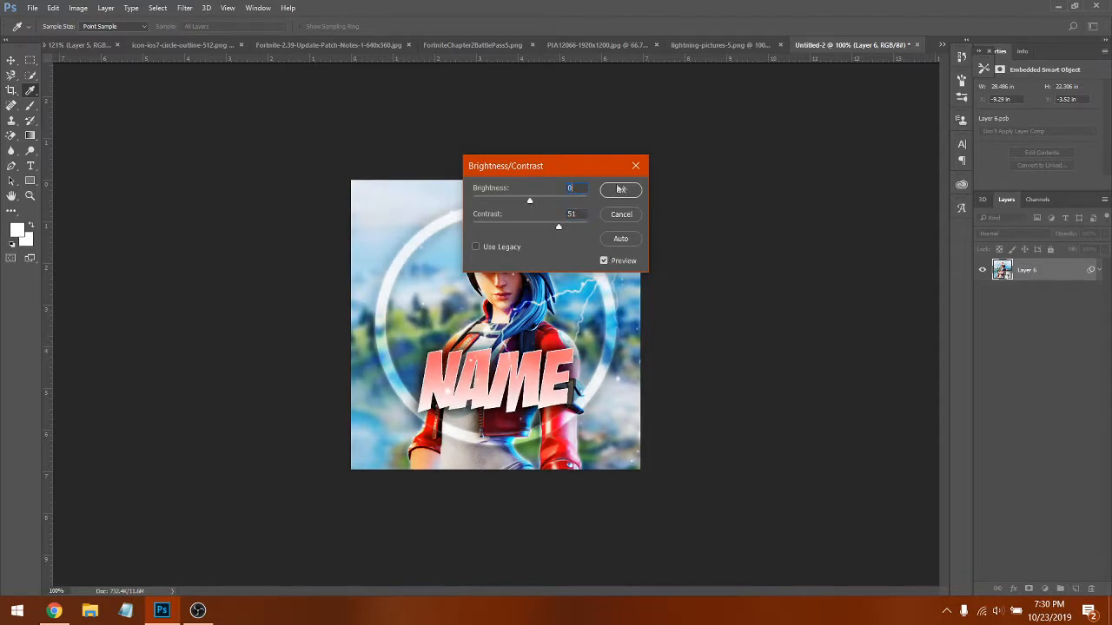
{"action": "left_click", "coordinate": [621, 191]}
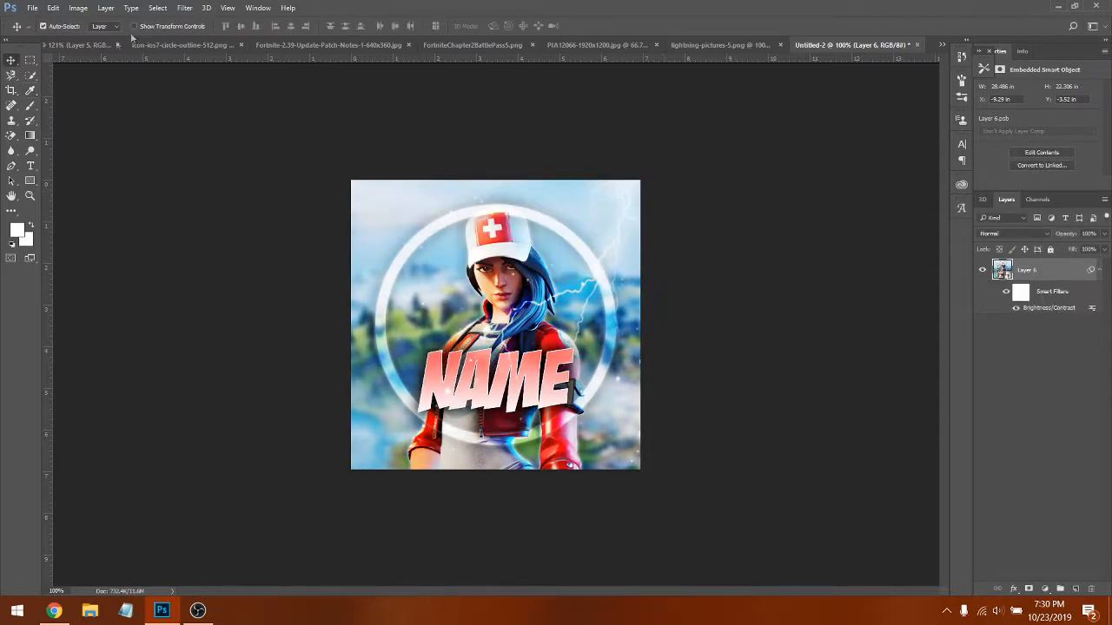
{"action": "left_click", "coordinate": [91, 45]}
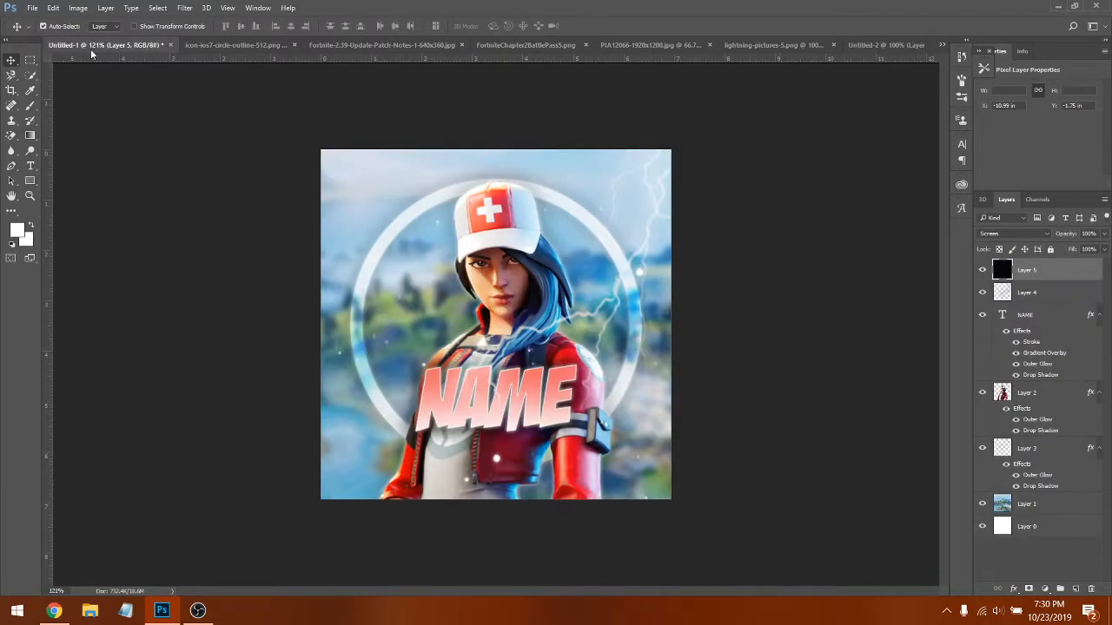
{"action": "left_click", "coordinate": [877, 44]}
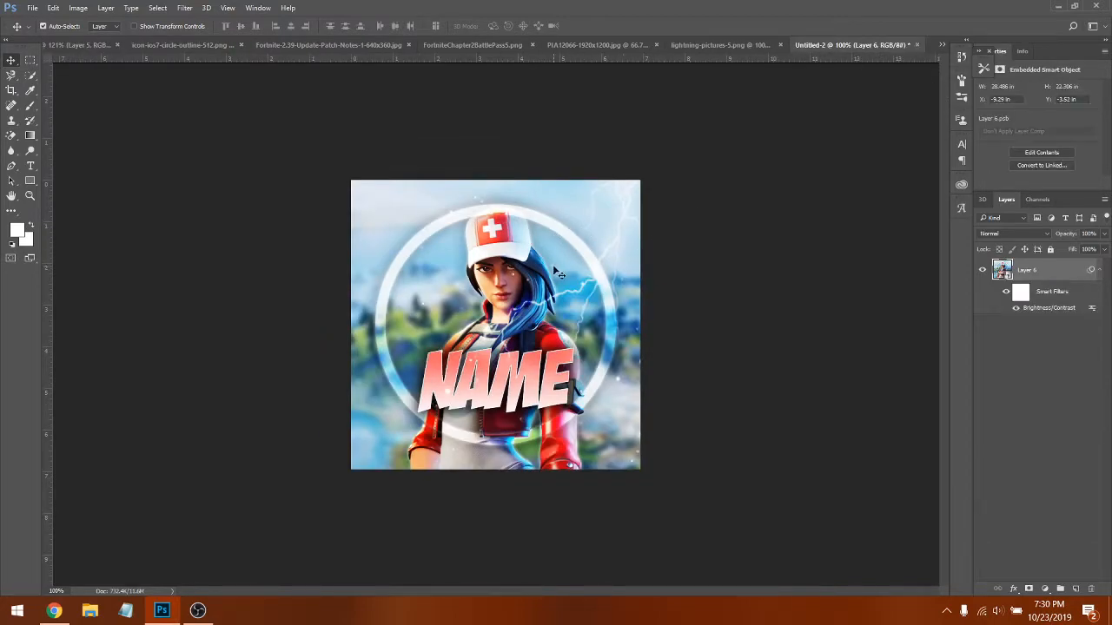
{"action": "scroll", "coordinate": [559, 273], "scroll_direction": "up", "scroll_amount": 4}
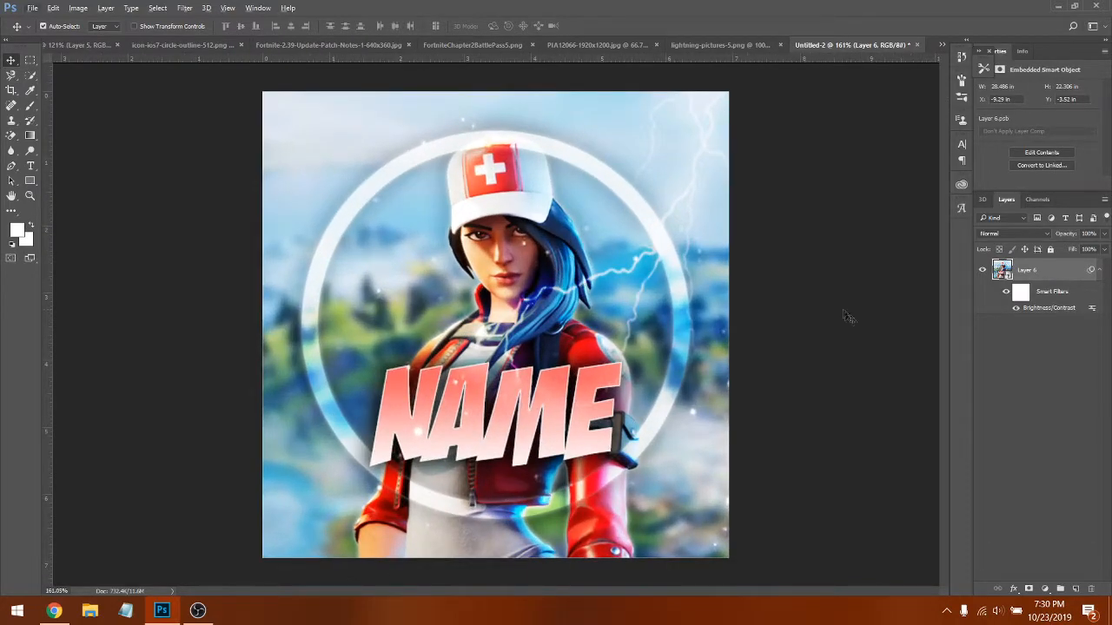